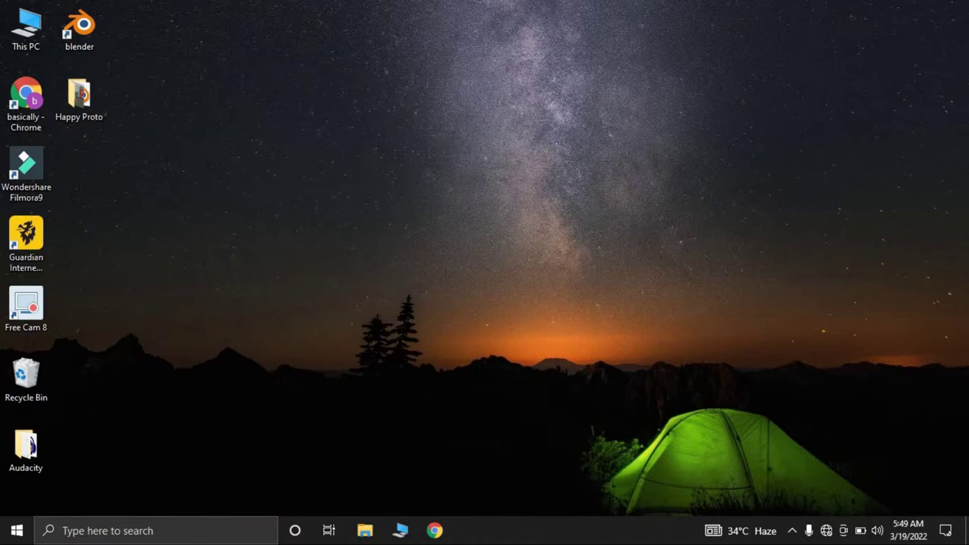
# Find "View network connections" with the Windows search and open the Network Connections window.
pyautogui.click(108, 531)
pyautogui.write('vi')
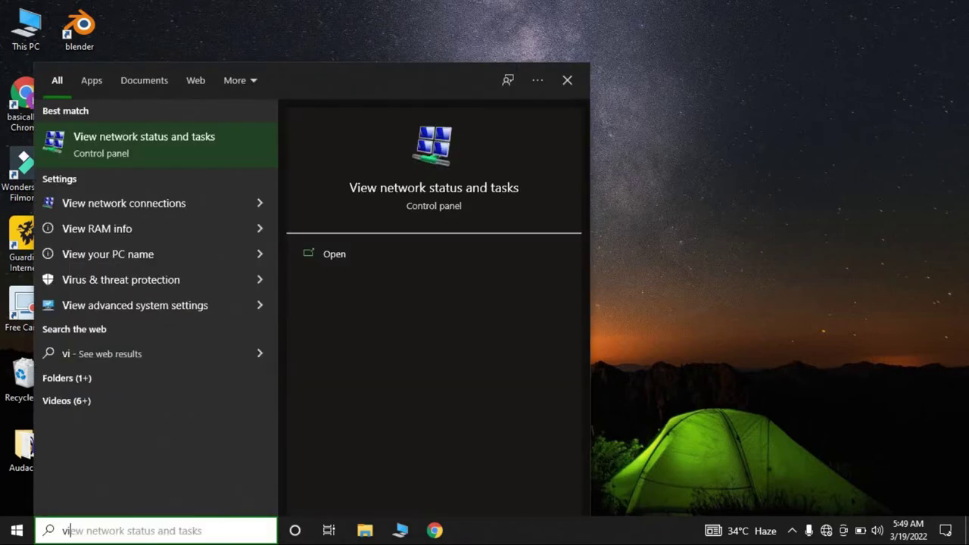
pyautogui.write('ew network')
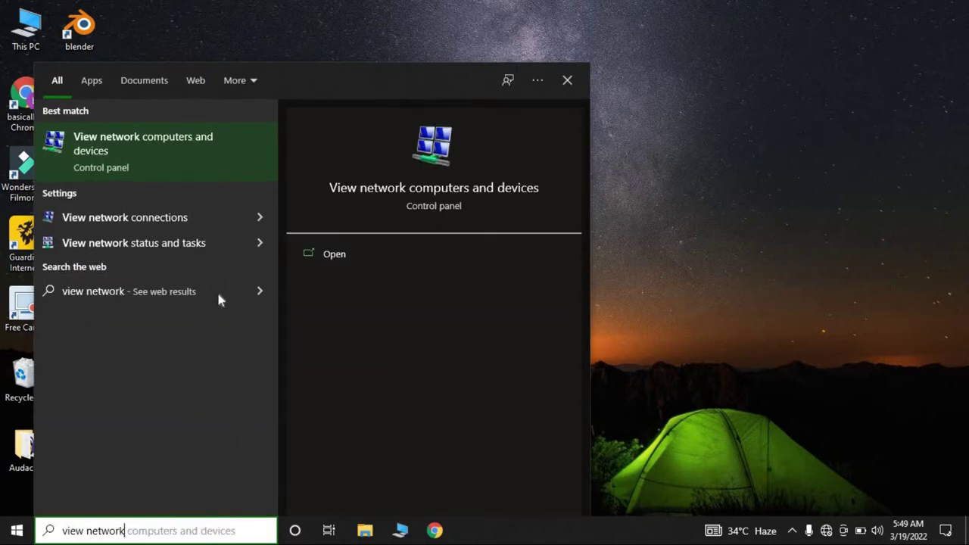
pyautogui.write(' connect')
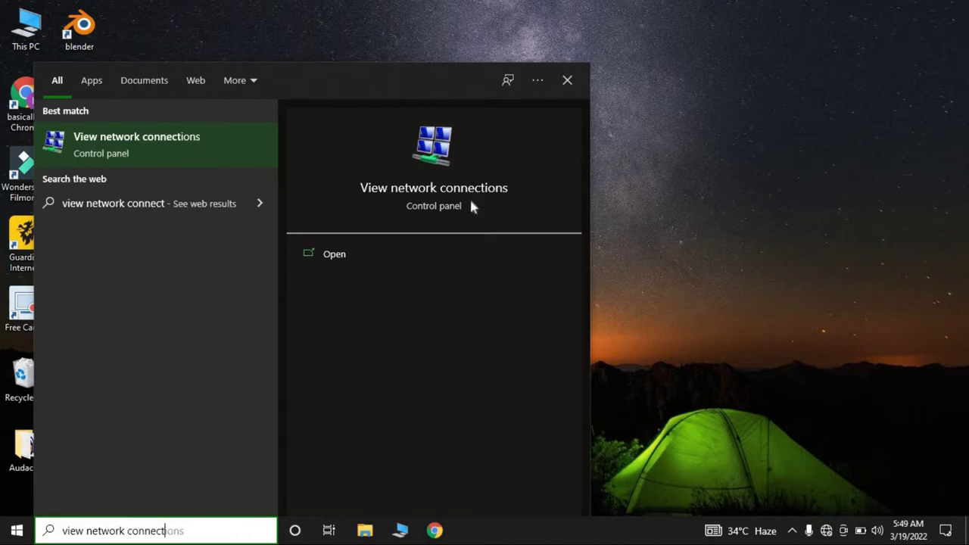
pyautogui.click(418, 263)
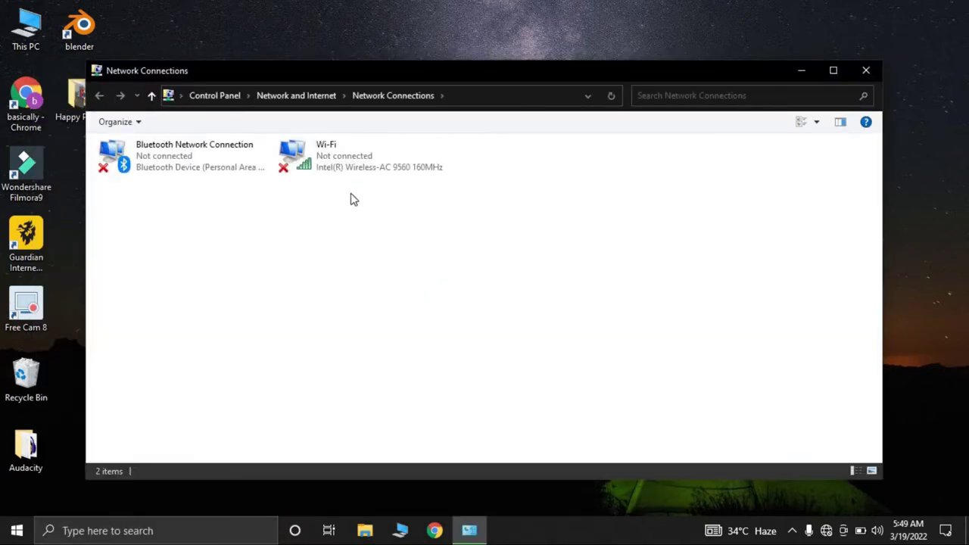
# Open the Internet Protocol Version 4 (TCP/IPv4) properties of the Wi-Fi adapter.
pyautogui.rightClick(327, 160)
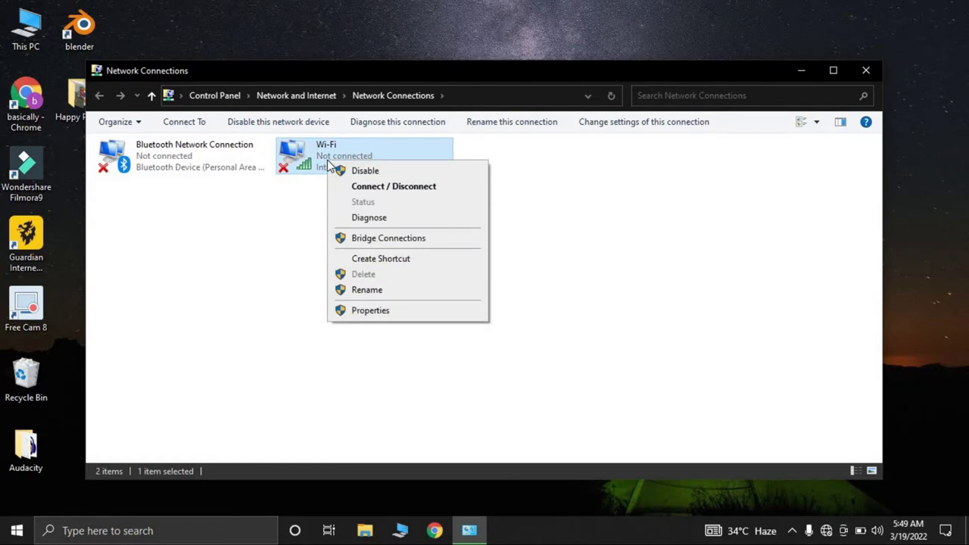
pyautogui.click(378, 312)
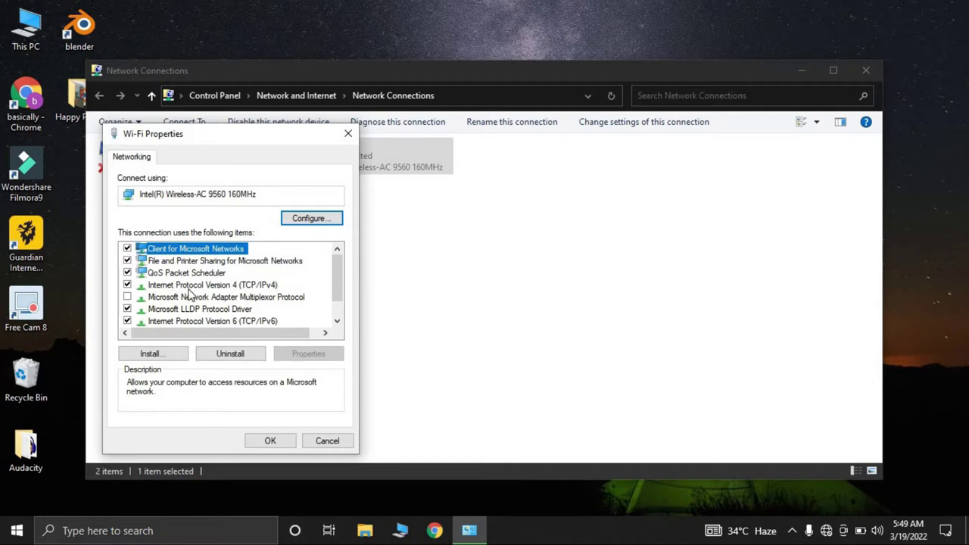
pyautogui.click(197, 287)
pyautogui.scroll(-2, 306, 338)
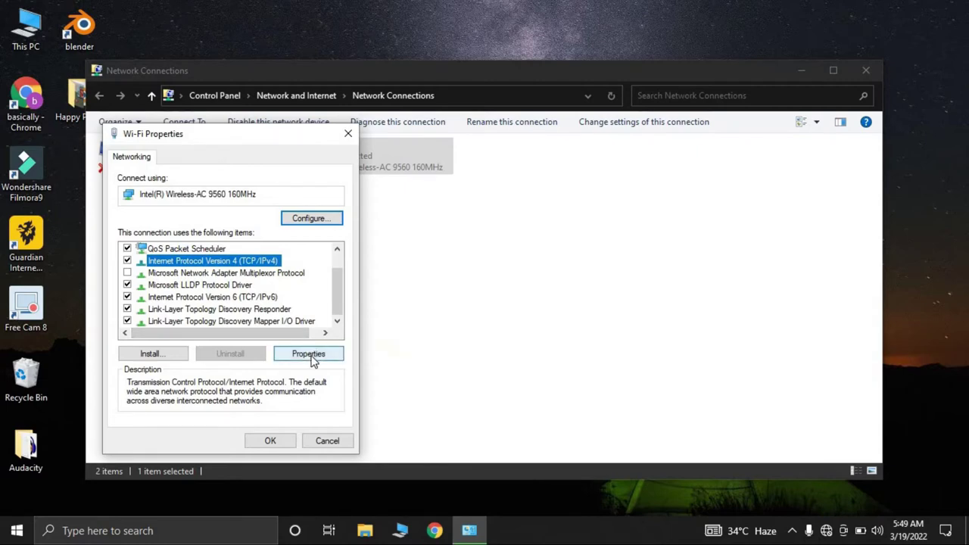
pyautogui.click(309, 354)
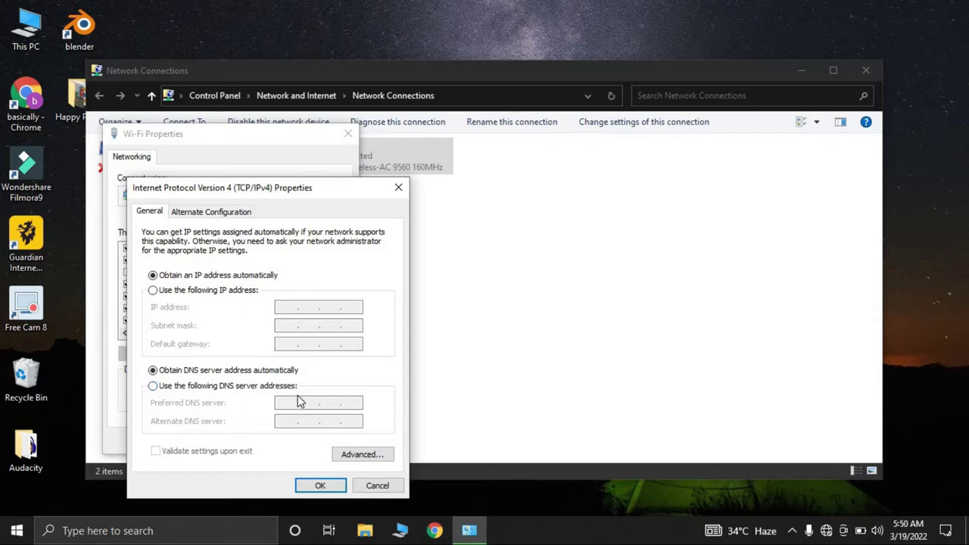
# Set the preferred DNS server to 8.8.8.8 and the alternate to 8.8.4.4, apply the settings and close the network windows.
pyautogui.click(153, 386)
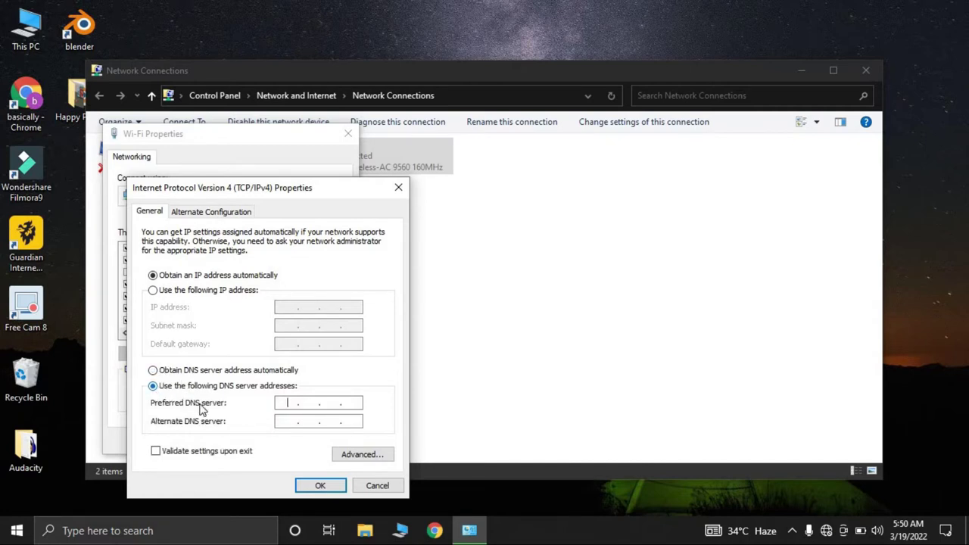
pyautogui.click(302, 404)
pyautogui.write('8.8.8.8')
pyautogui.click(281, 422)
pyautogui.write('8.8.4.4')
pyautogui.click(320, 485)
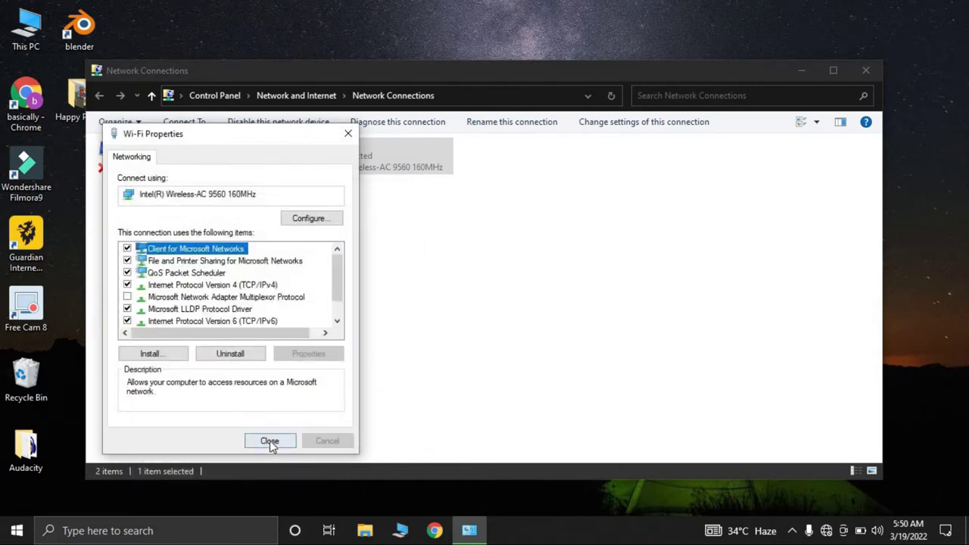
pyautogui.scroll(-2, 237, 315)
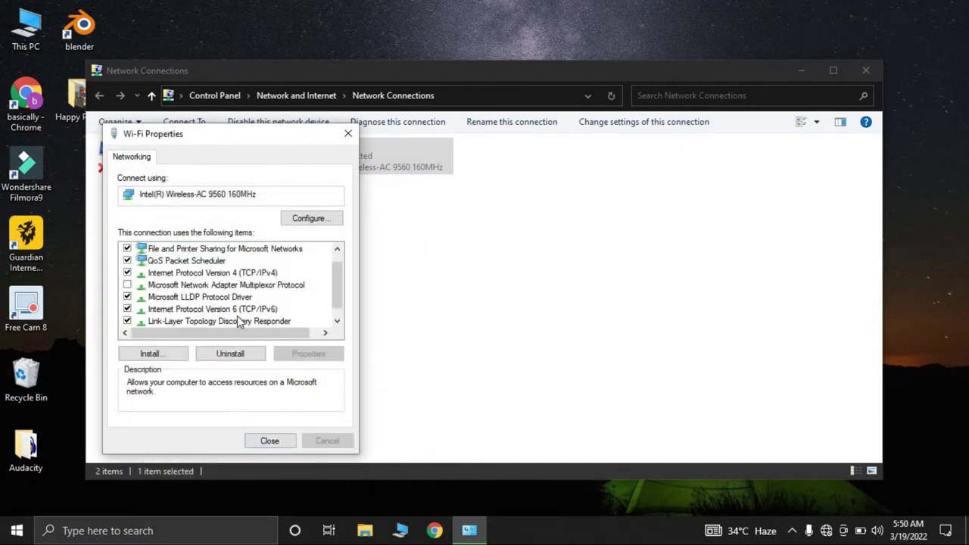
pyautogui.click(270, 441)
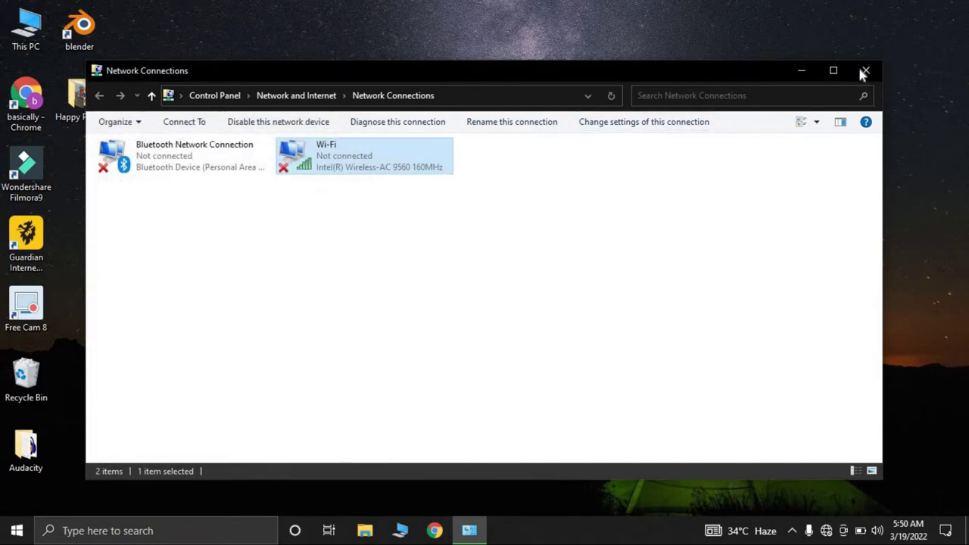
pyautogui.click(864, 72)
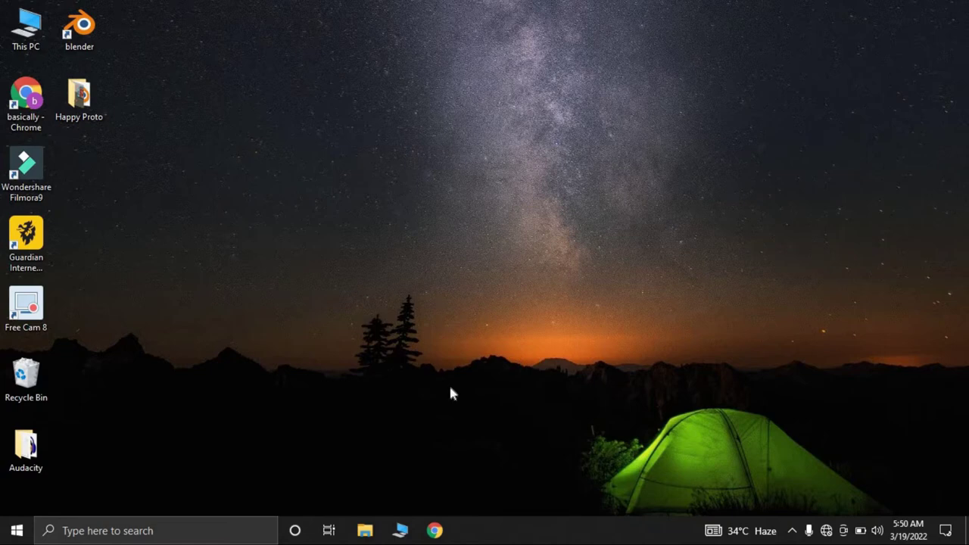
# Find and open Disk Cleanup and have it scan the OS (C:) drive.
pyautogui.click(188, 538)
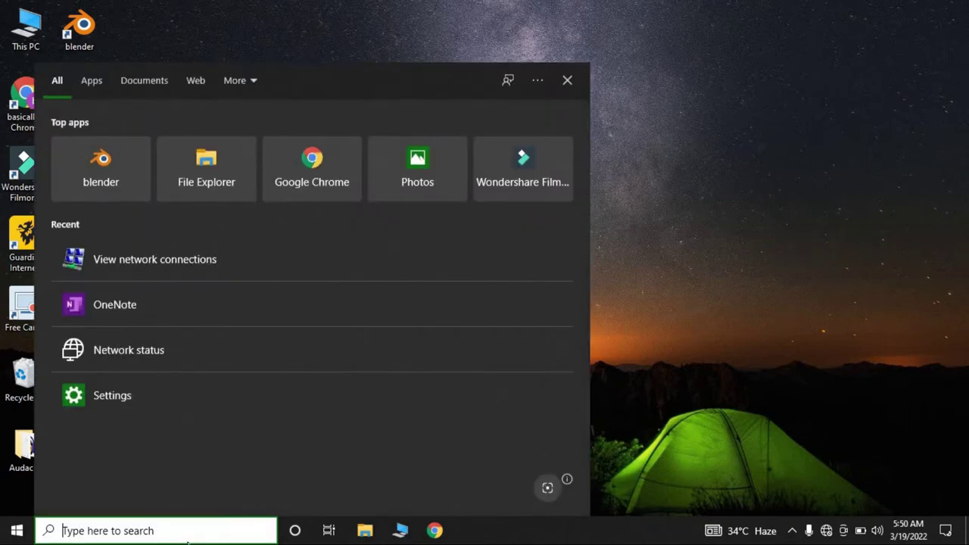
pyautogui.write('disk cle')
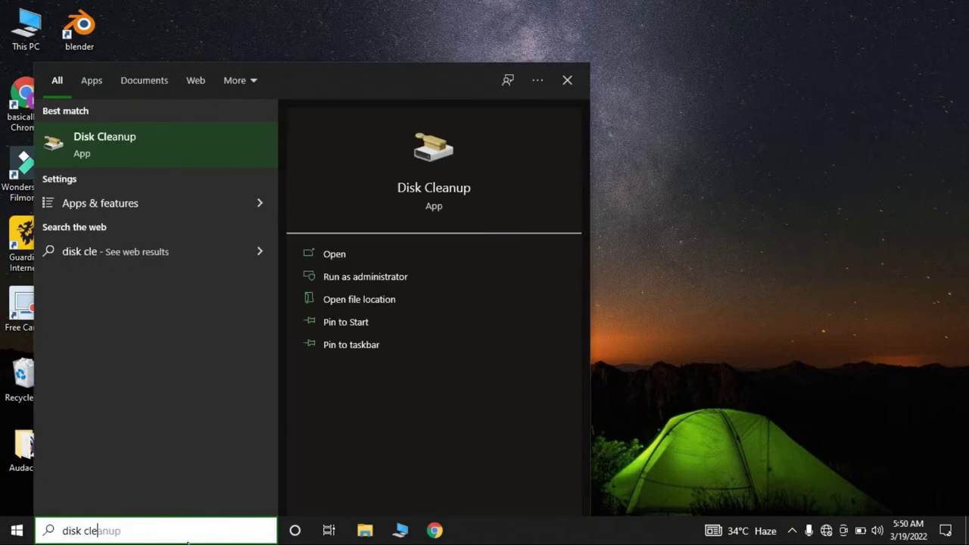
pyautogui.click(384, 250)
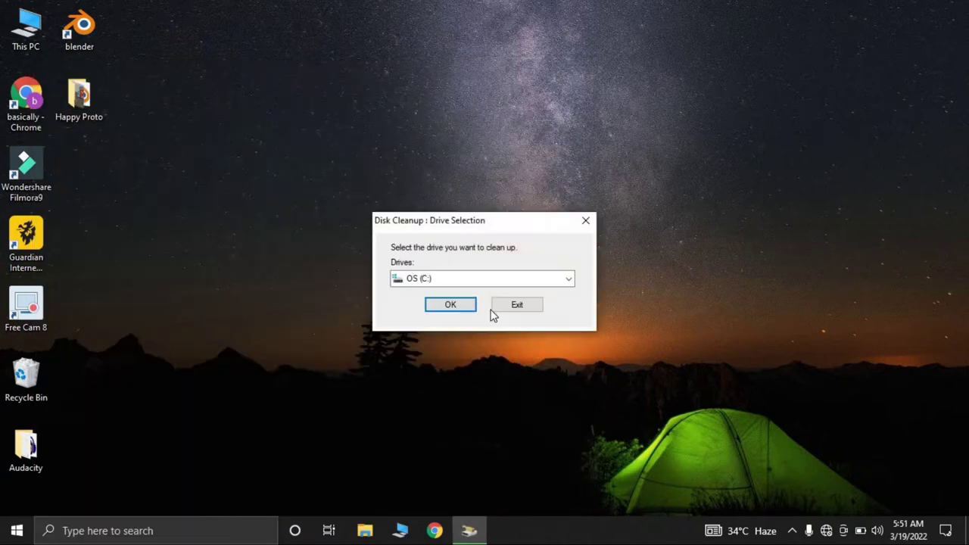
pyautogui.click(451, 305)
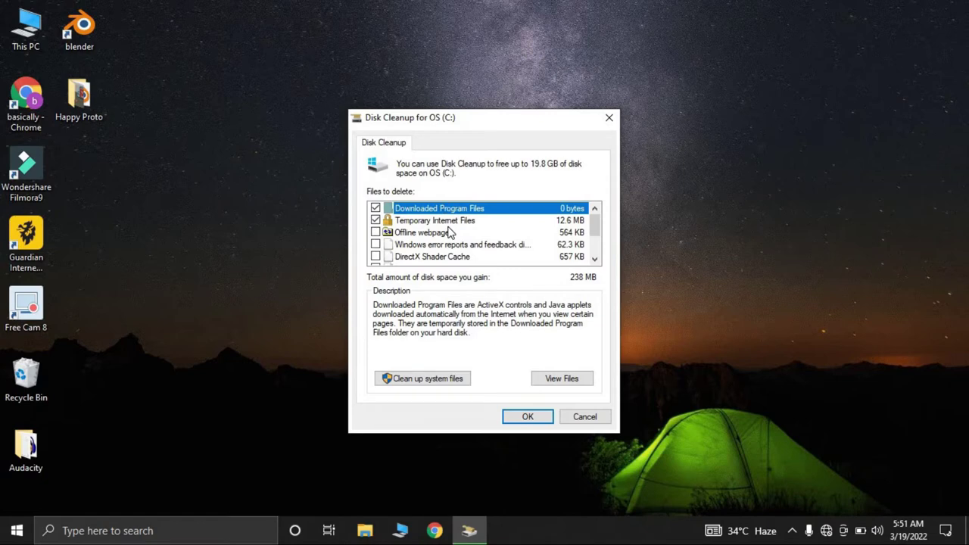
# Add Recycle Bin and Temporary files to the items marked for cleanup and permanently delete all the marked files.
pyautogui.scroll(-2, 449, 232)
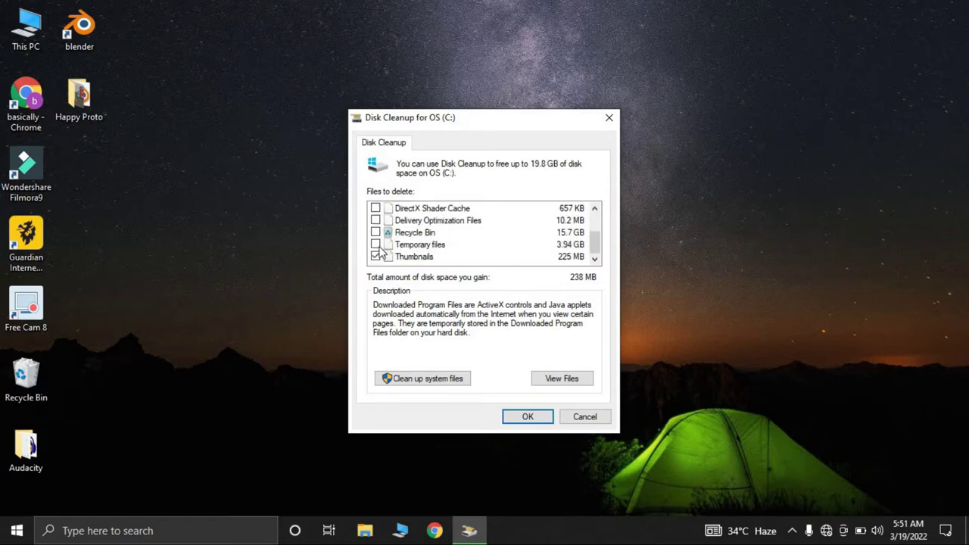
pyautogui.click(377, 244)
pyautogui.click(377, 233)
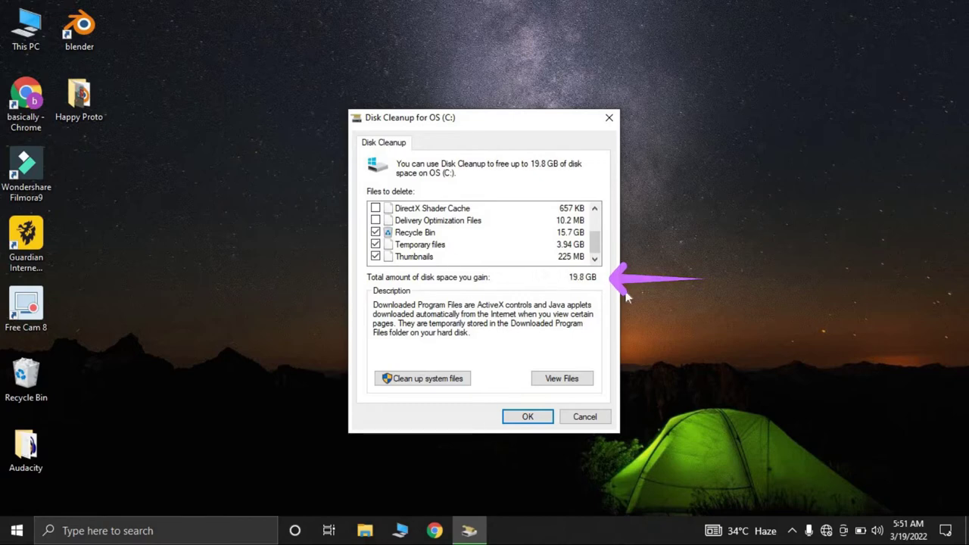
pyautogui.scroll(2, 513, 240)
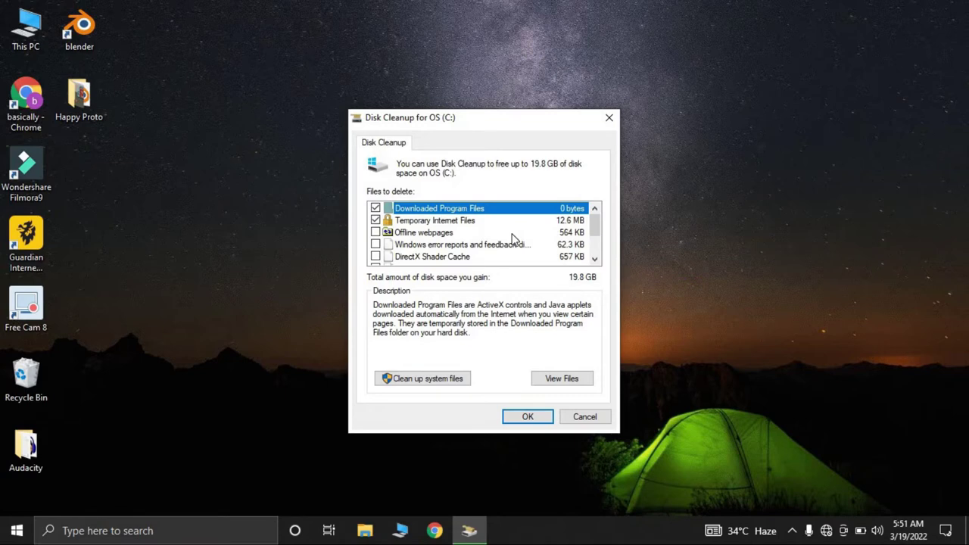
pyautogui.click(523, 417)
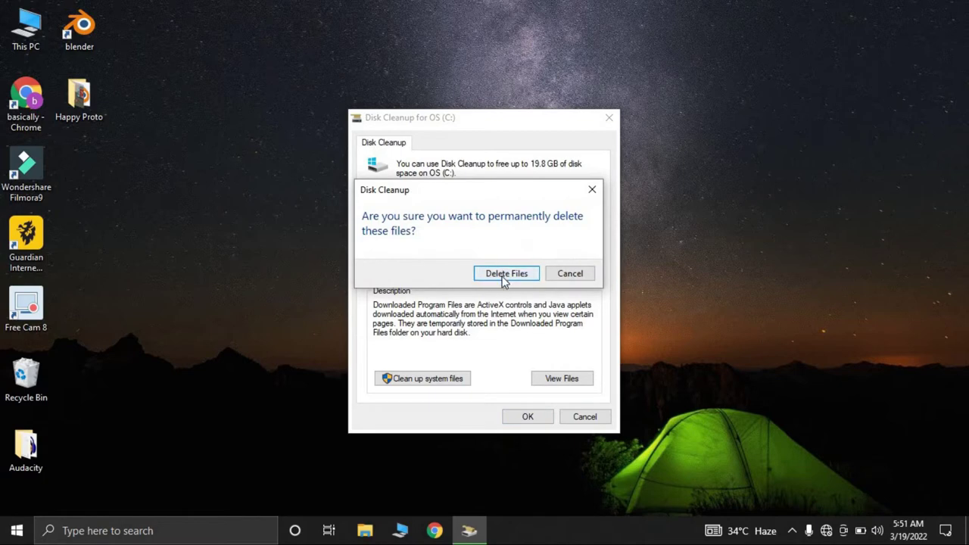
pyautogui.click(505, 275)
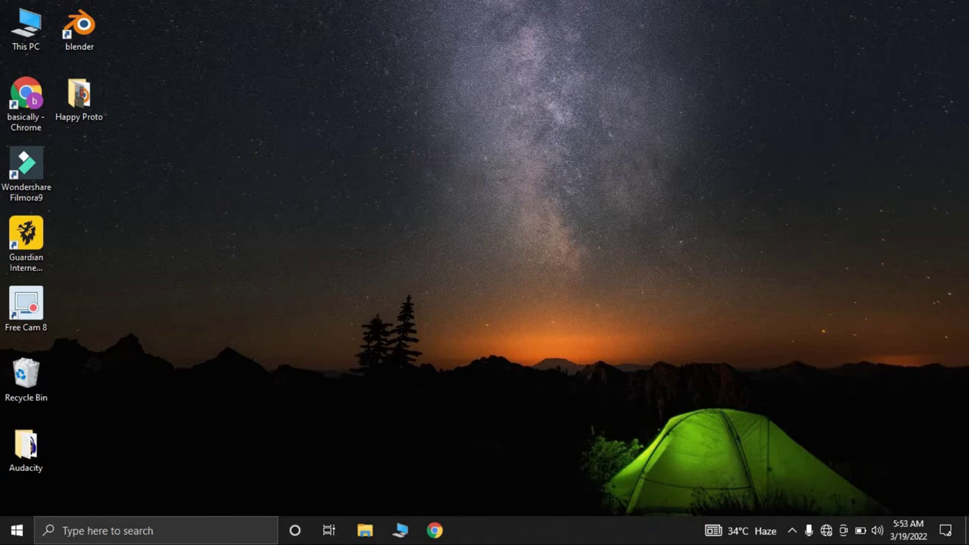
# Turn on Wi-Fi and connect to the realme X7 Max network.
pyautogui.click(822, 533)
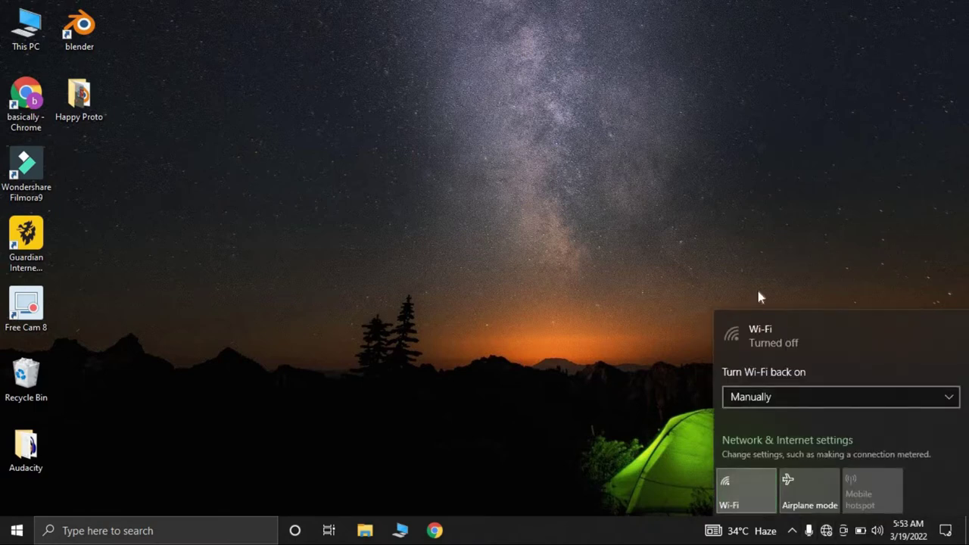
pyautogui.click(810, 133)
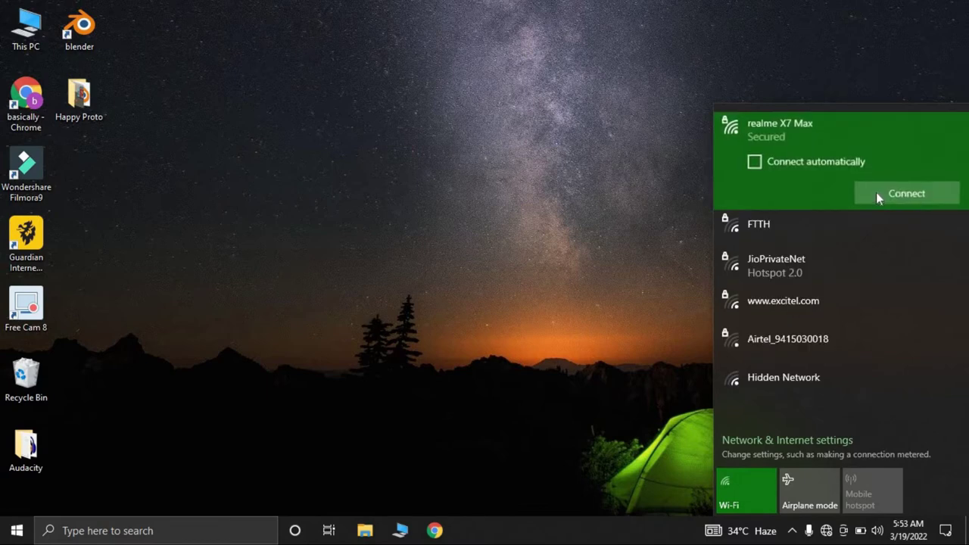
pyautogui.click(879, 193)
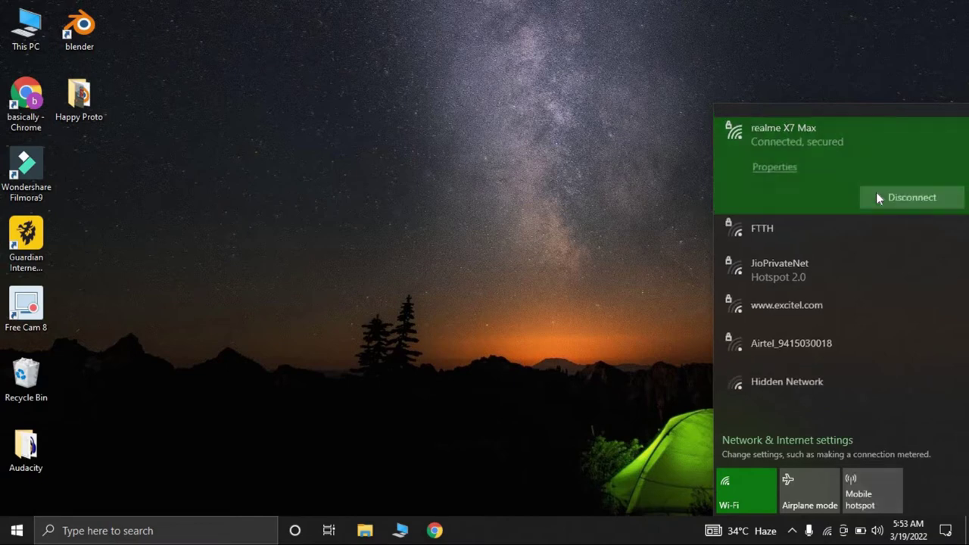
# In the realme X7 Max network properties, switch the metered connection setting off and back on, and close Settings.
pyautogui.click(765, 163)
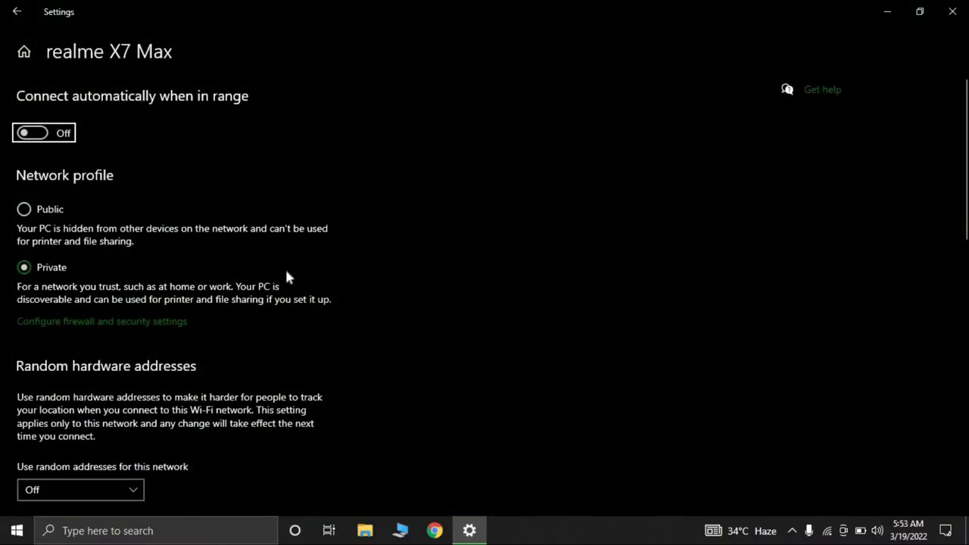
pyautogui.scroll(-5, 286, 275)
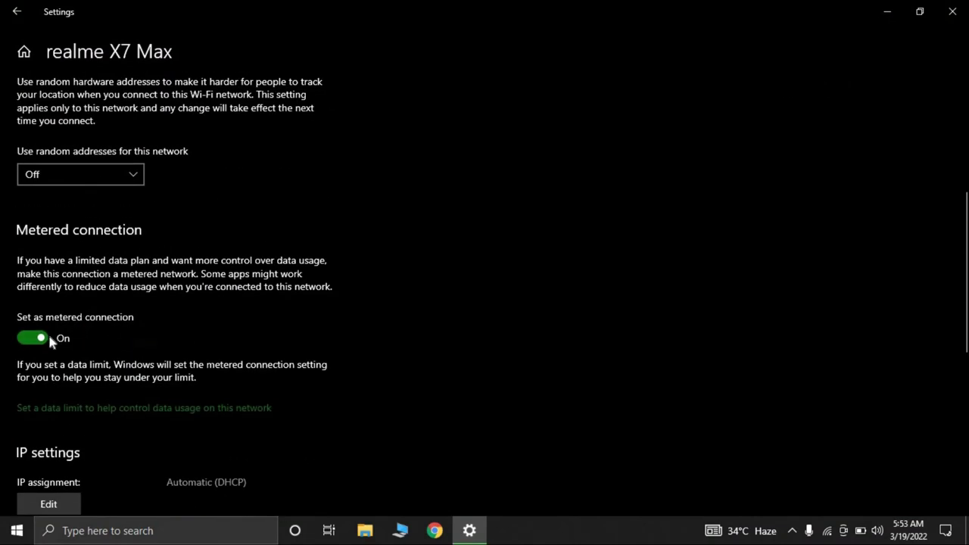
pyautogui.click(46, 338)
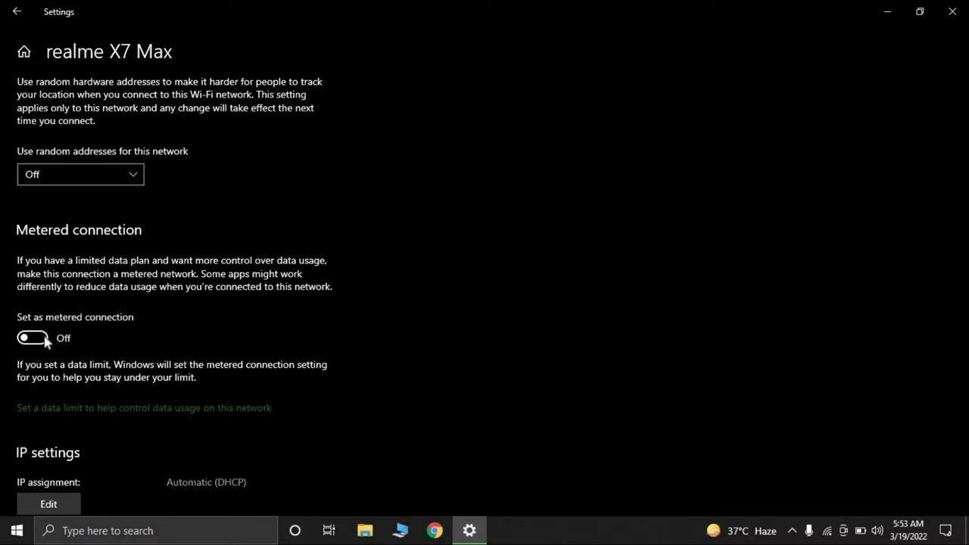
pyautogui.click(46, 341)
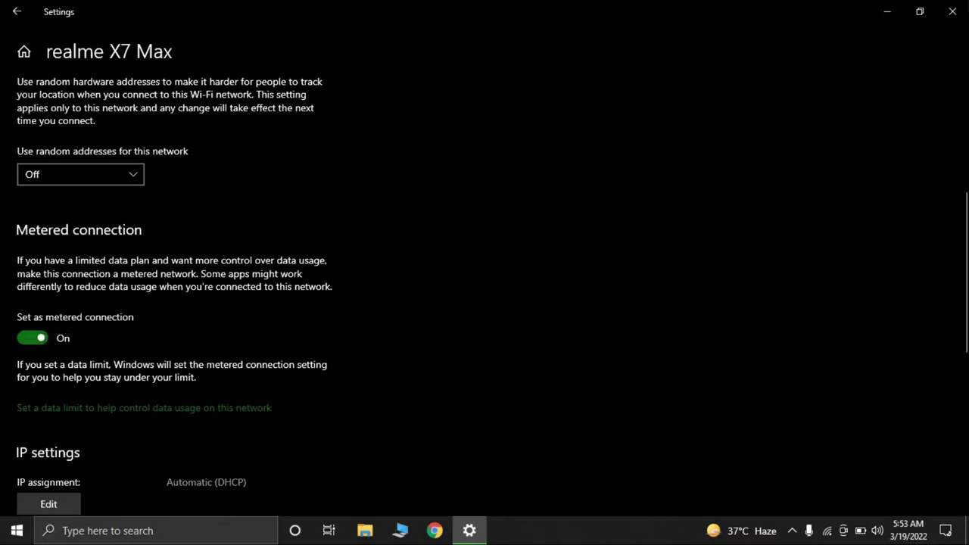
pyautogui.click(953, 10)
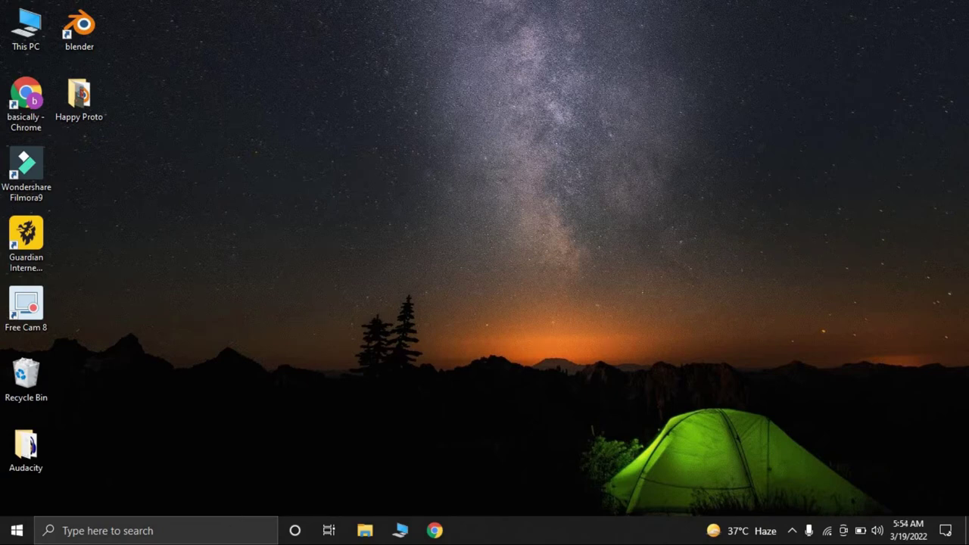
# Search Windows for the Services app and open it.
pyautogui.click(152, 530)
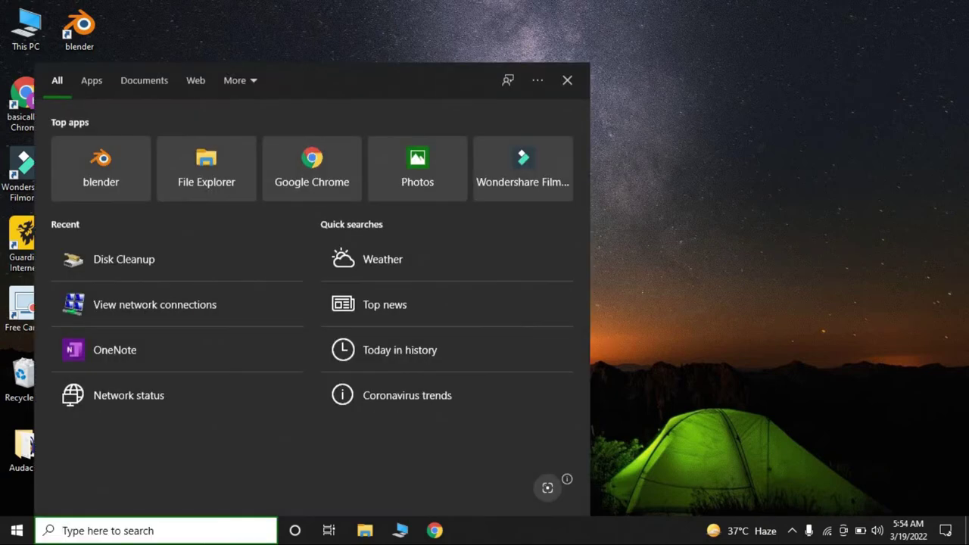
pyautogui.write('servi')
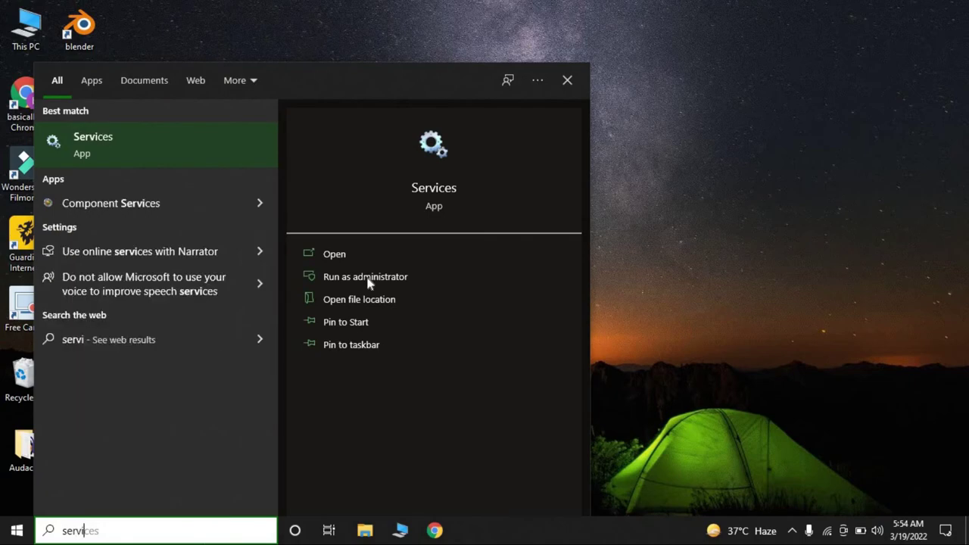
pyautogui.click(368, 263)
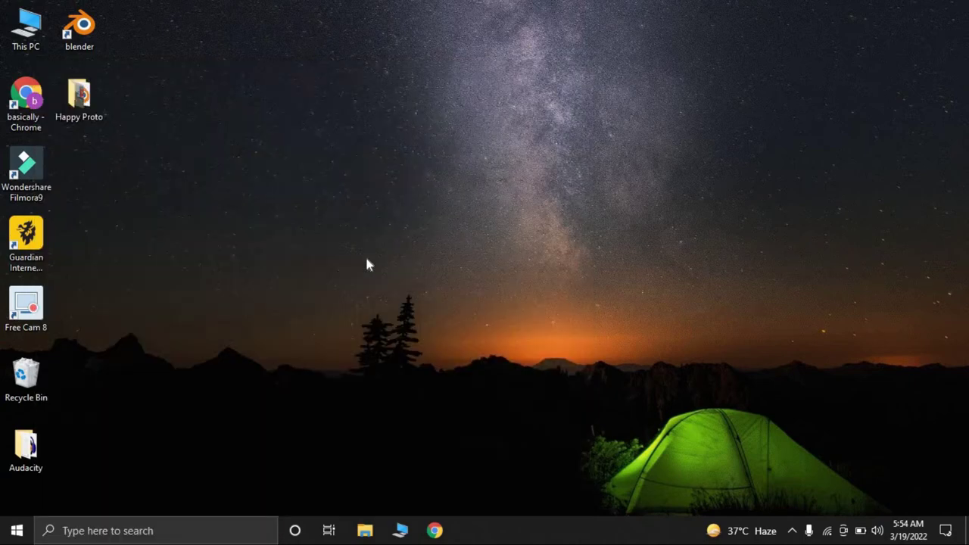
# Find the Windows Update service in the list of local services and start it.
pyautogui.scroll(-20, 363, 273)
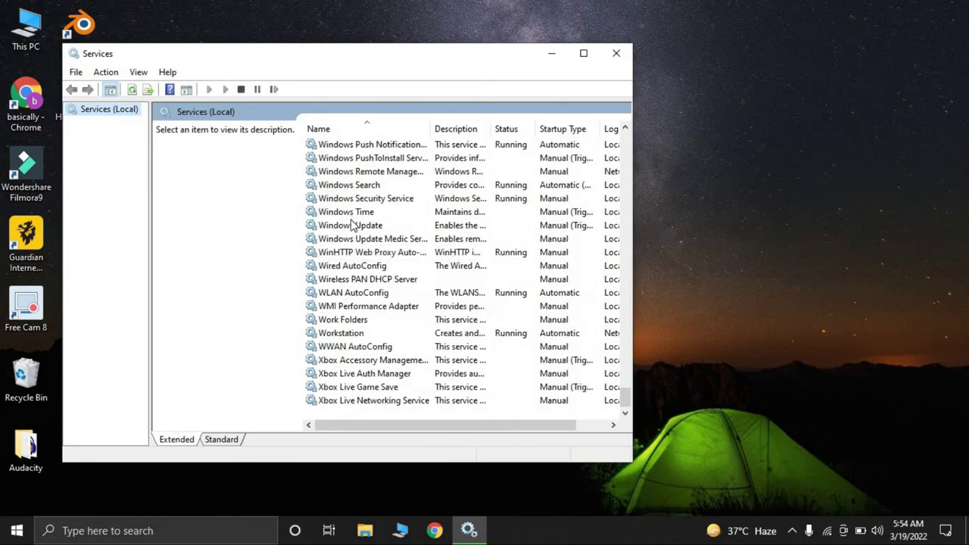
pyautogui.scroll(3, 352, 235)
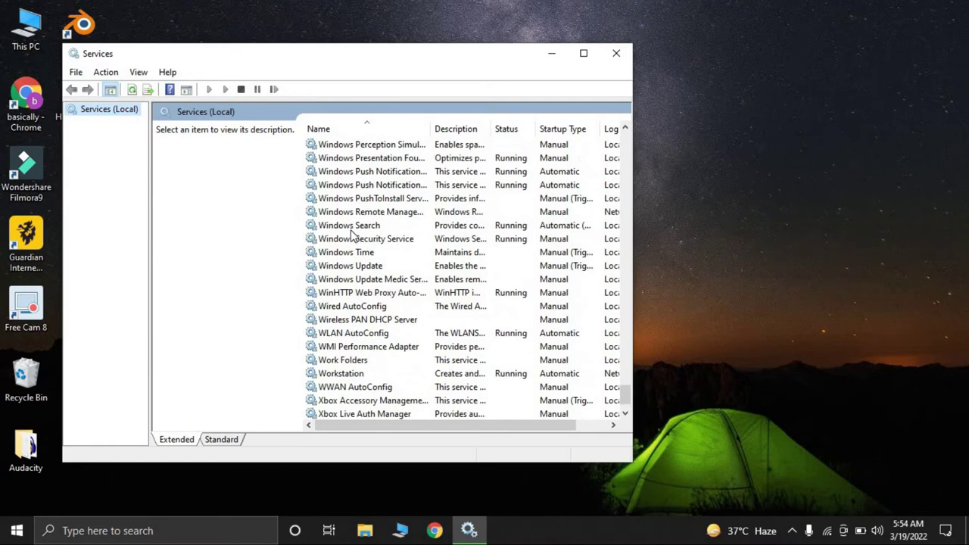
pyautogui.scroll(3, 352, 235)
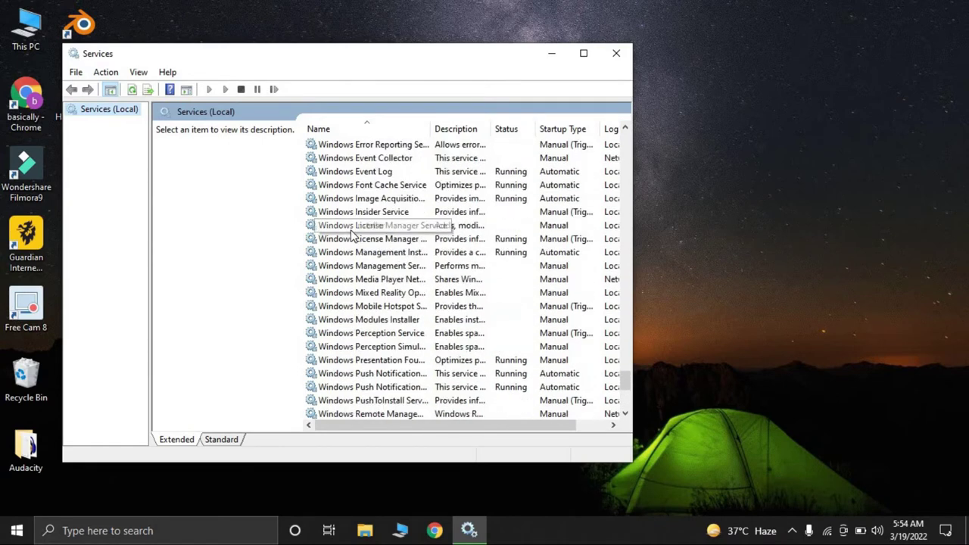
pyautogui.scroll(-3, 356, 228)
pyautogui.click(369, 350)
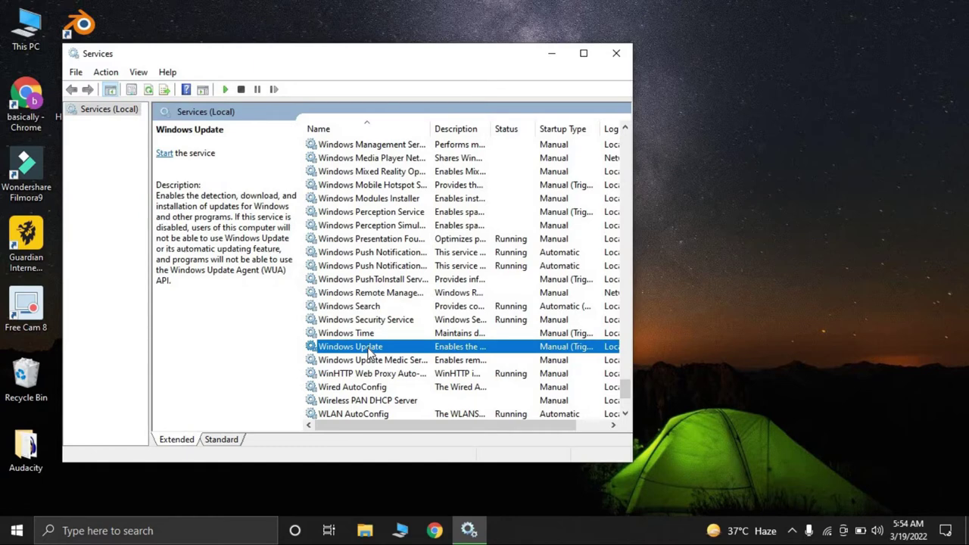
pyautogui.rightClick(368, 349)
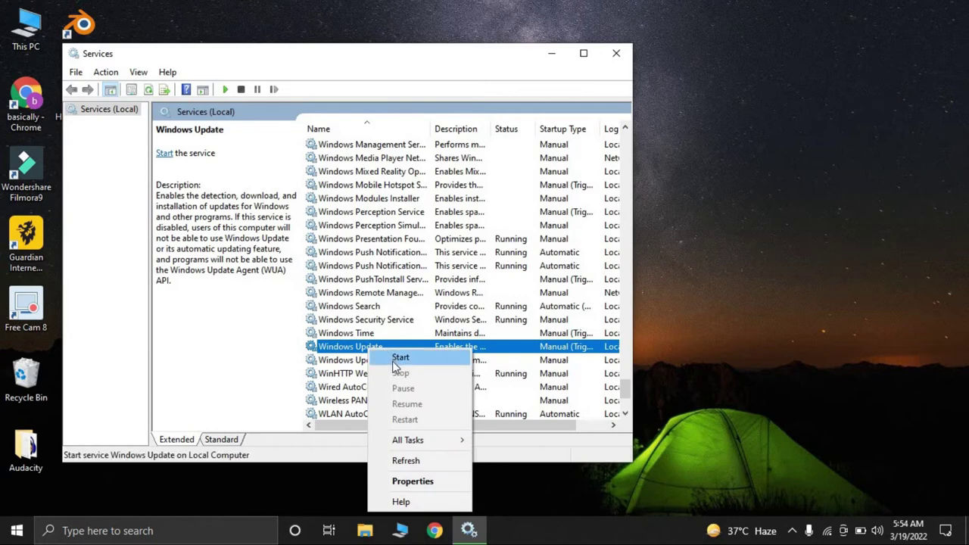
pyautogui.click(400, 358)
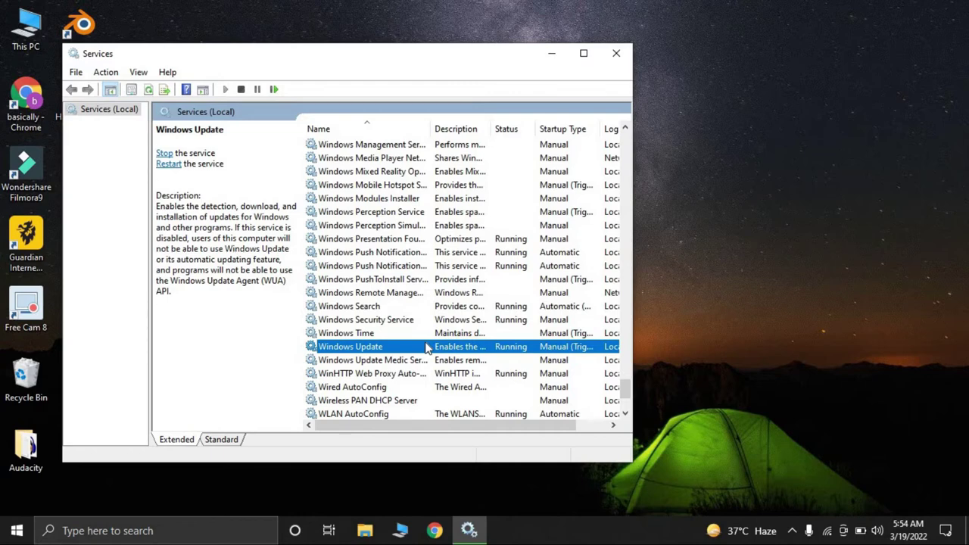
# Stop the Windows Update service and close the Services window.
pyautogui.rightClick(427, 348)
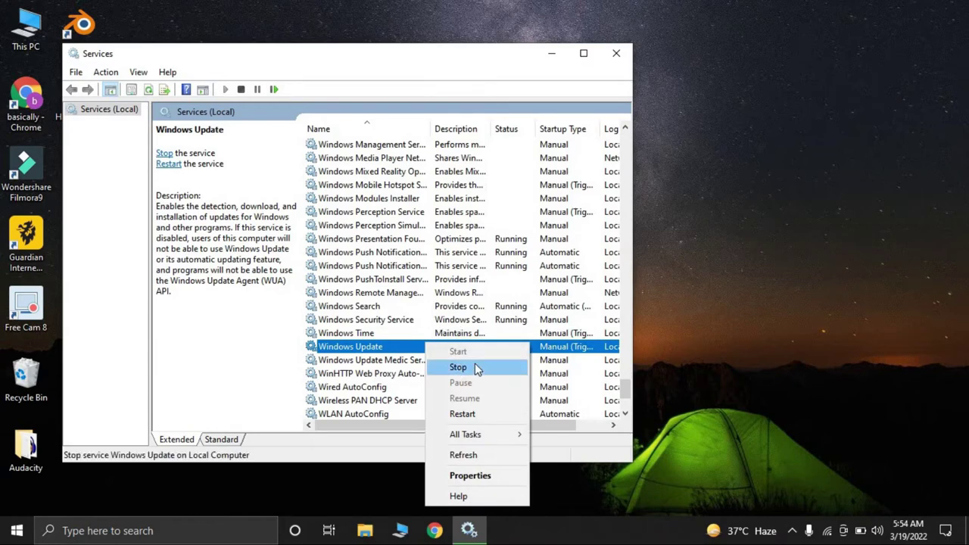
pyautogui.click(486, 310)
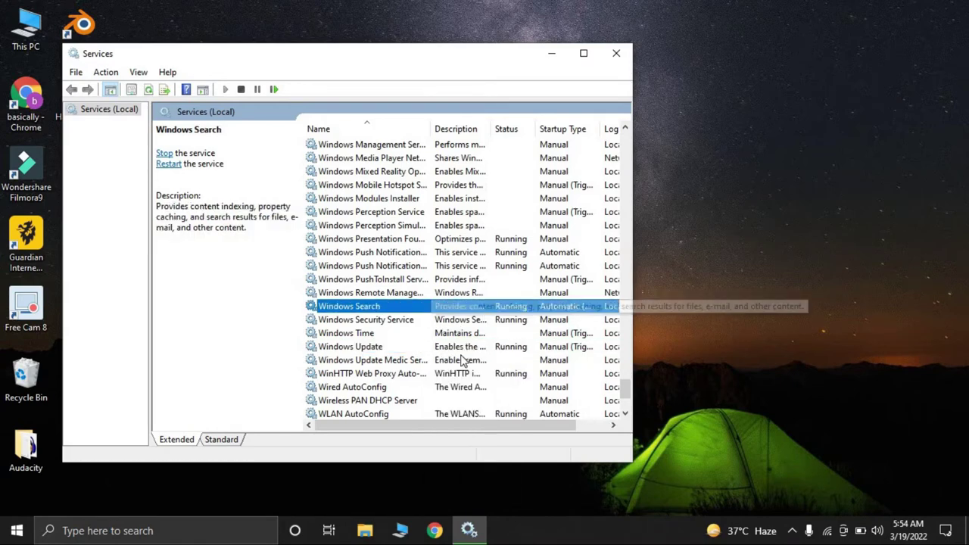
pyautogui.click(430, 348)
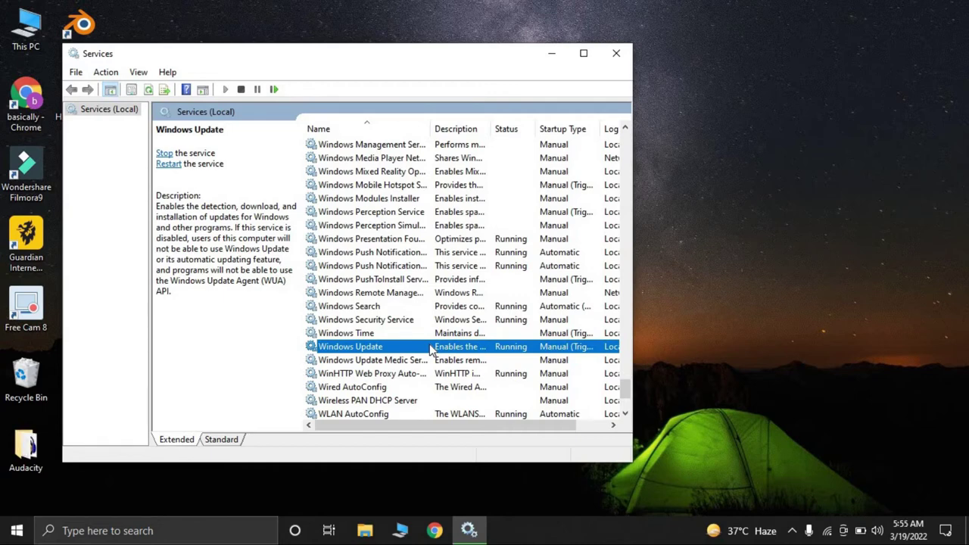
pyautogui.rightClick(431, 347)
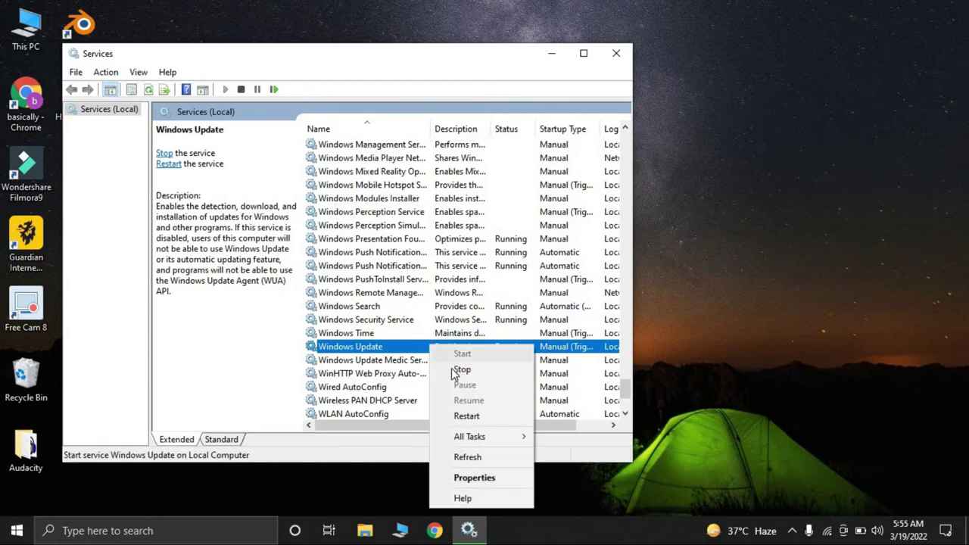
pyautogui.click(453, 372)
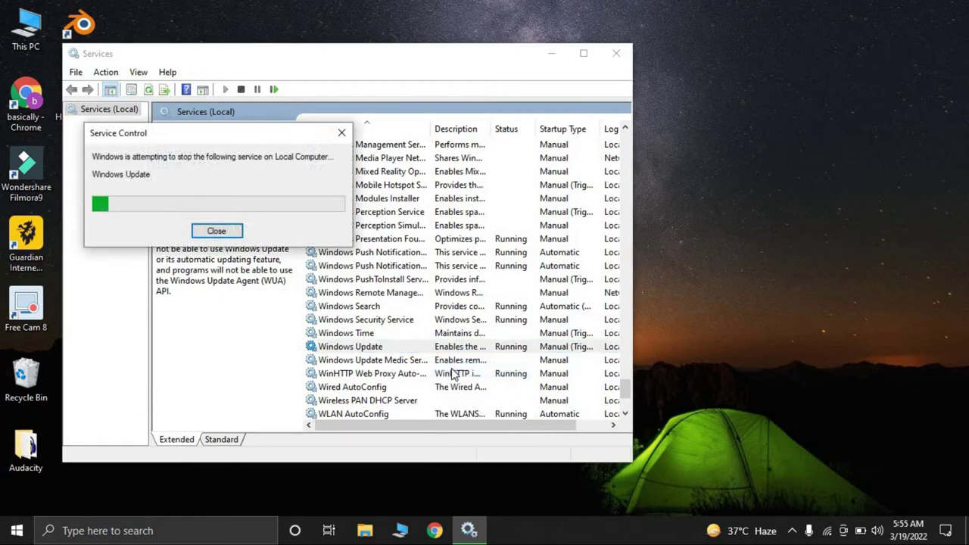
pyautogui.click(612, 53)
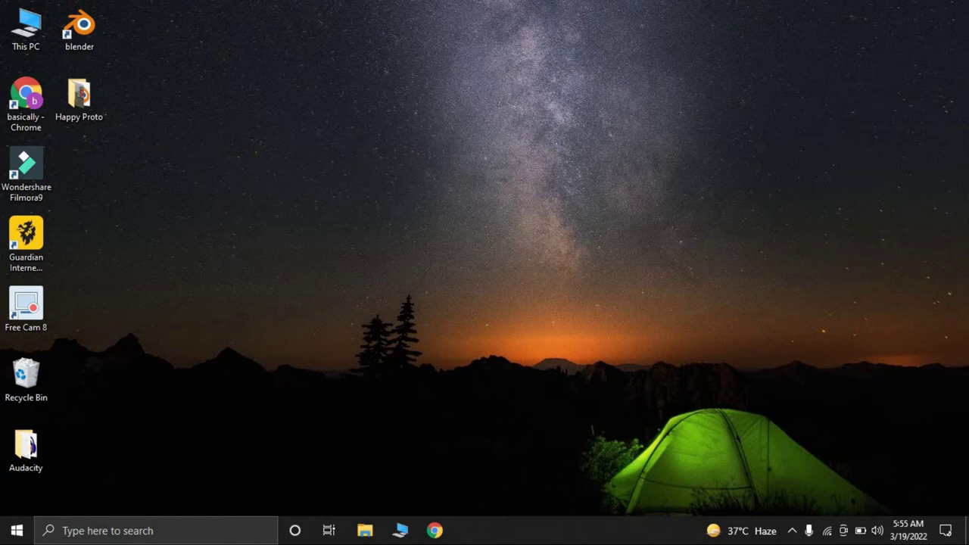
# Search for the Windows Settings app, open it and go to the Network & Internet settings.
pyautogui.click(203, 530)
pyautogui.write('networ')
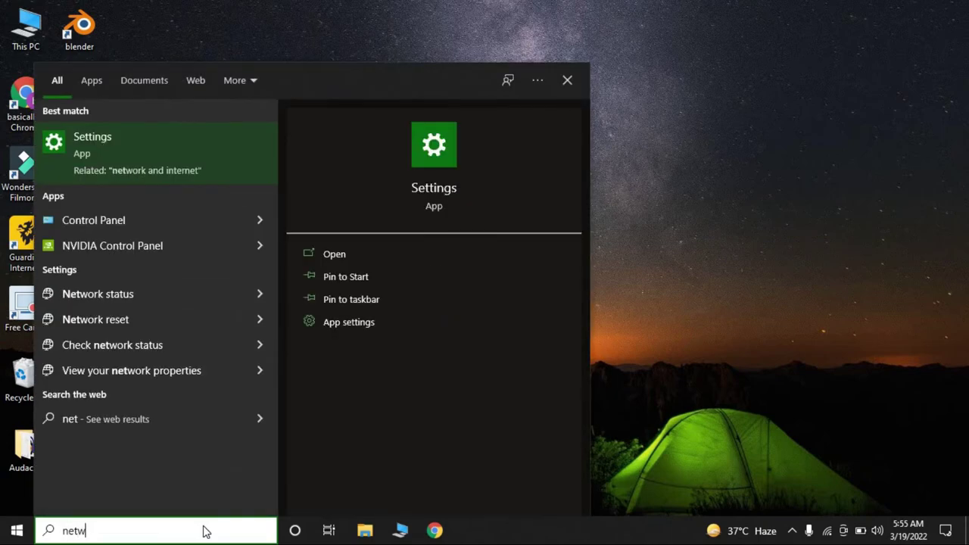
pyautogui.click(391, 255)
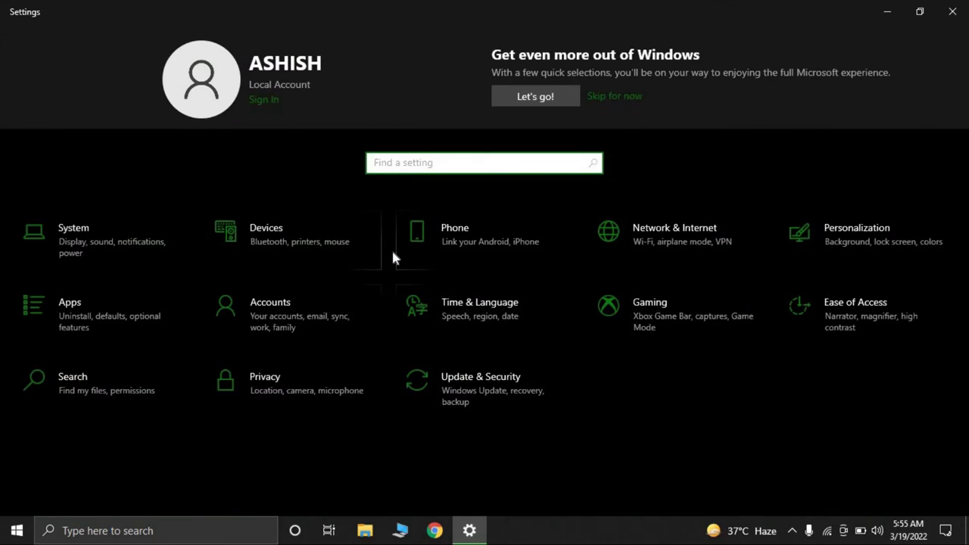
pyautogui.click(677, 217)
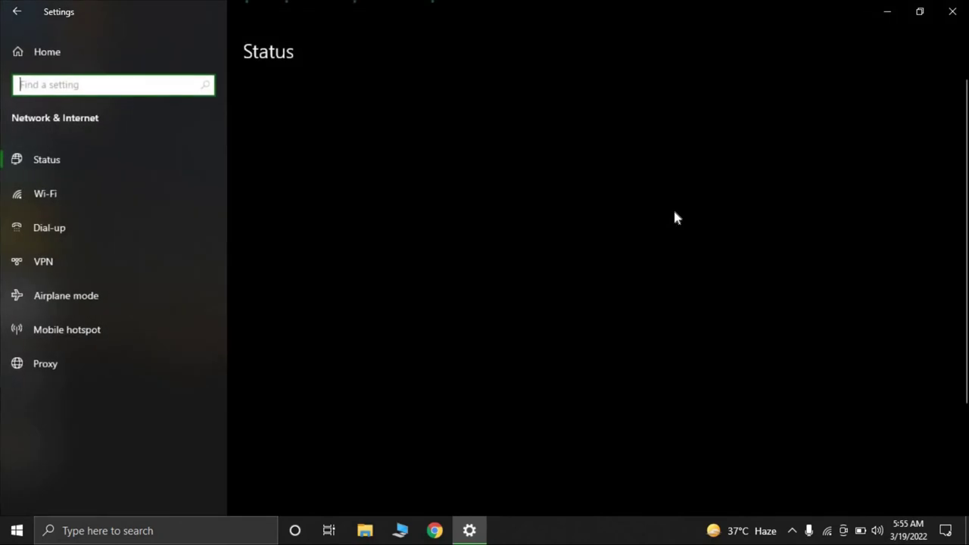
# Open the Network and Sharing Center from the advanced network settings and show its adapter settings.
pyautogui.scroll(-3, 444, 421)
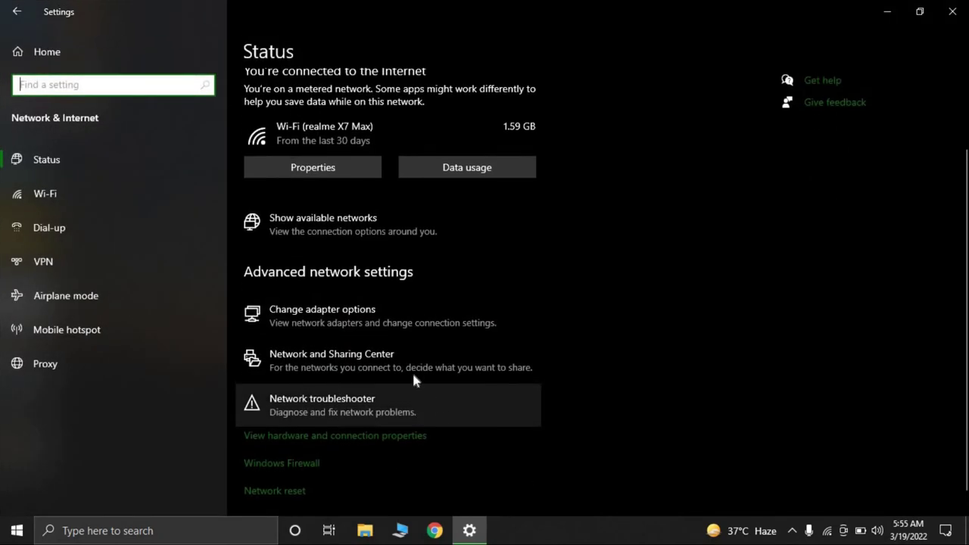
pyautogui.click(339, 364)
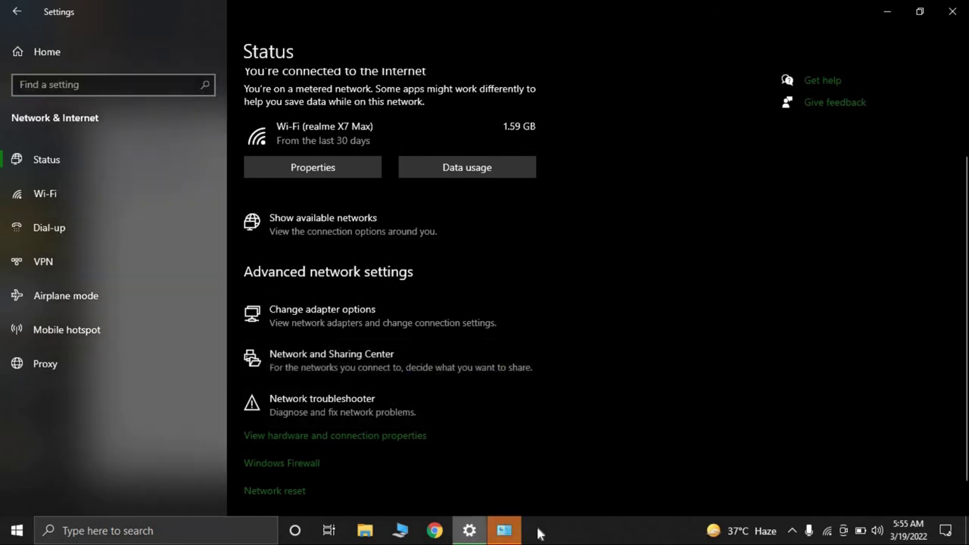
pyautogui.click(517, 533)
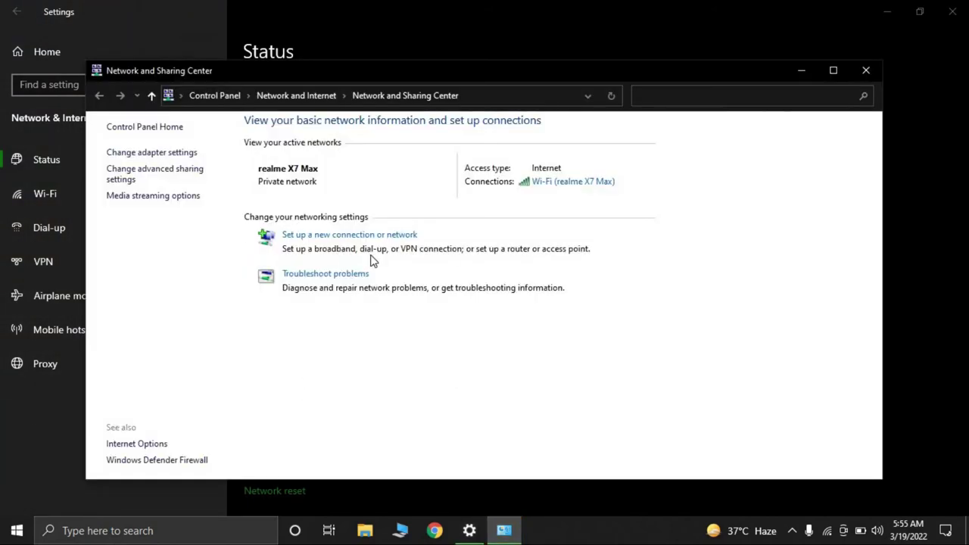
pyautogui.click(141, 156)
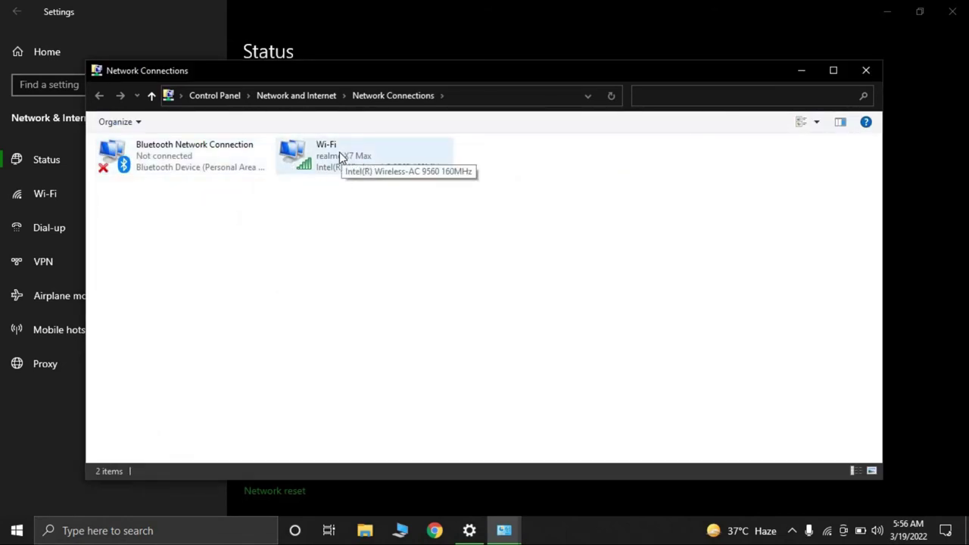
# Disable the Wi-Fi network adapter and enable it again.
pyautogui.rightClick(346, 159)
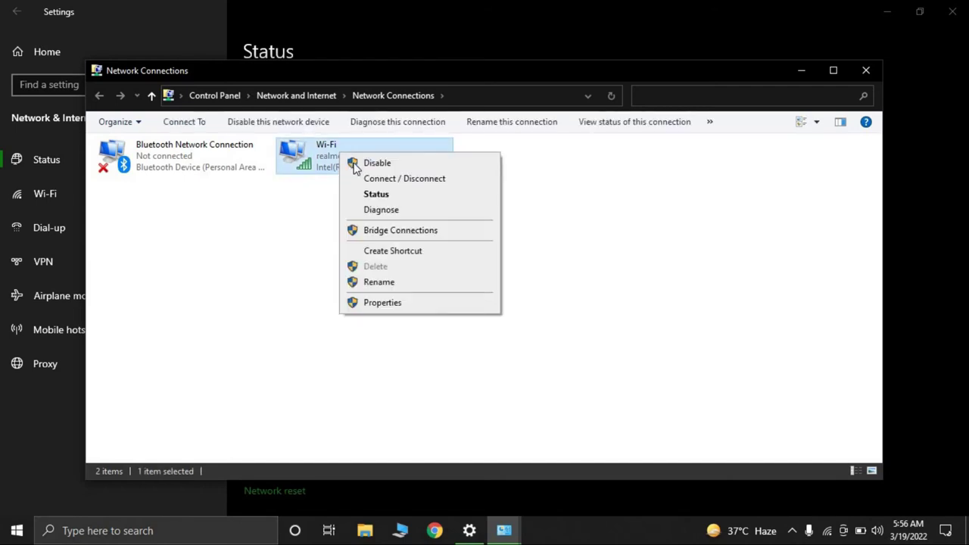
pyautogui.click(356, 162)
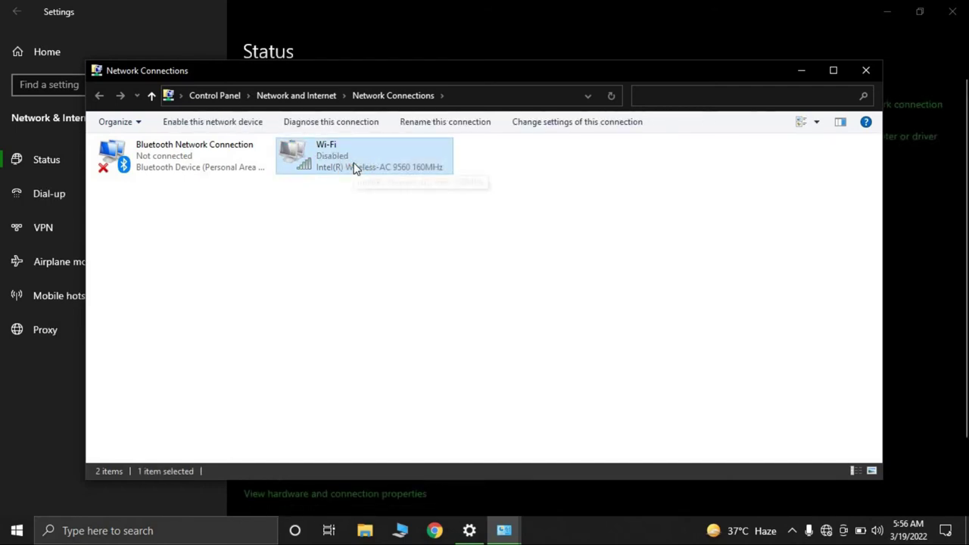
pyautogui.rightClick(353, 164)
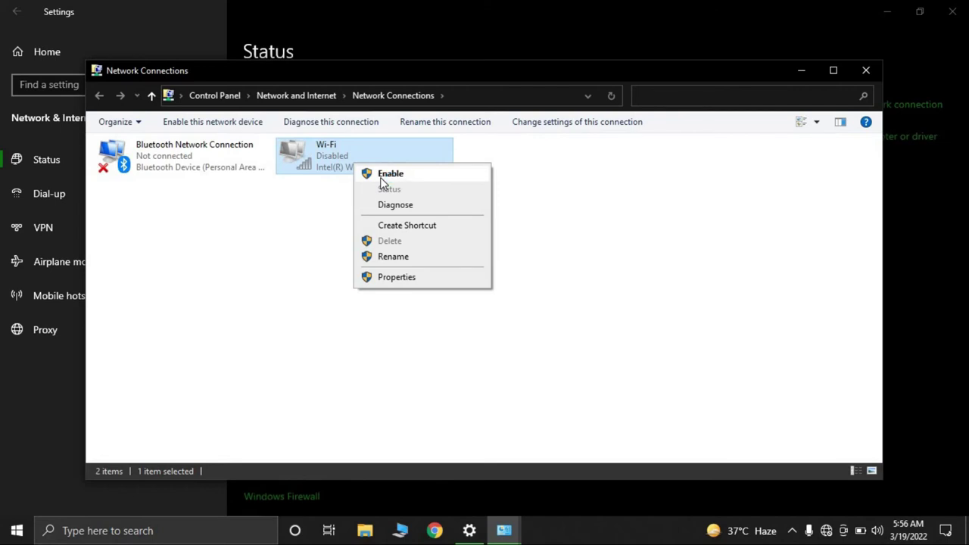
pyautogui.click(384, 177)
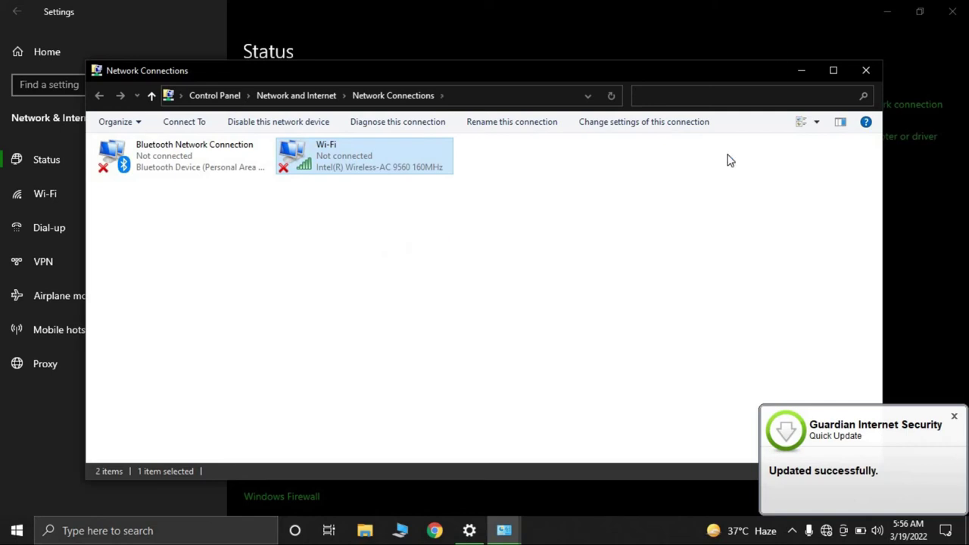
# Close the network windows and Settings, and cancel the Internet Security request to submit quarantined files.
pyautogui.click(863, 73)
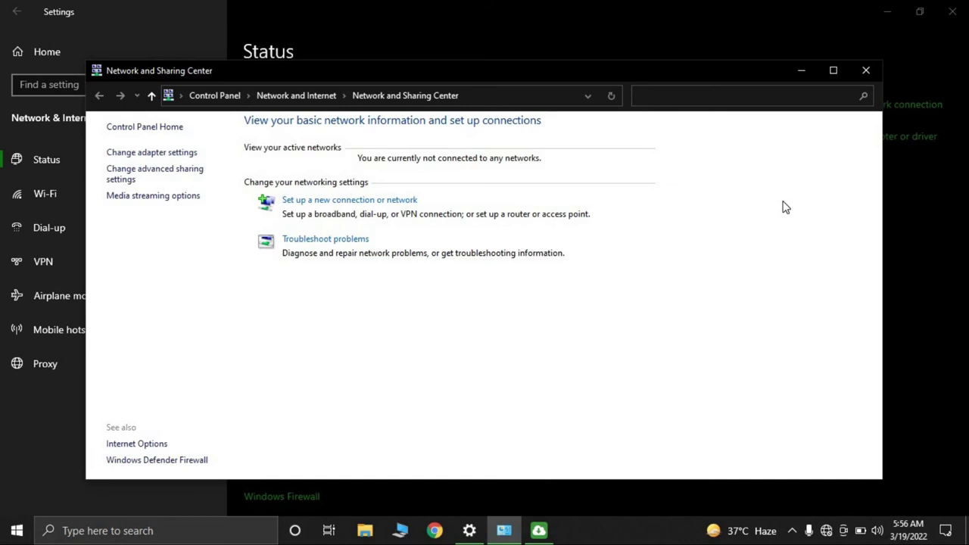
pyautogui.click(866, 70)
pyautogui.click(953, 11)
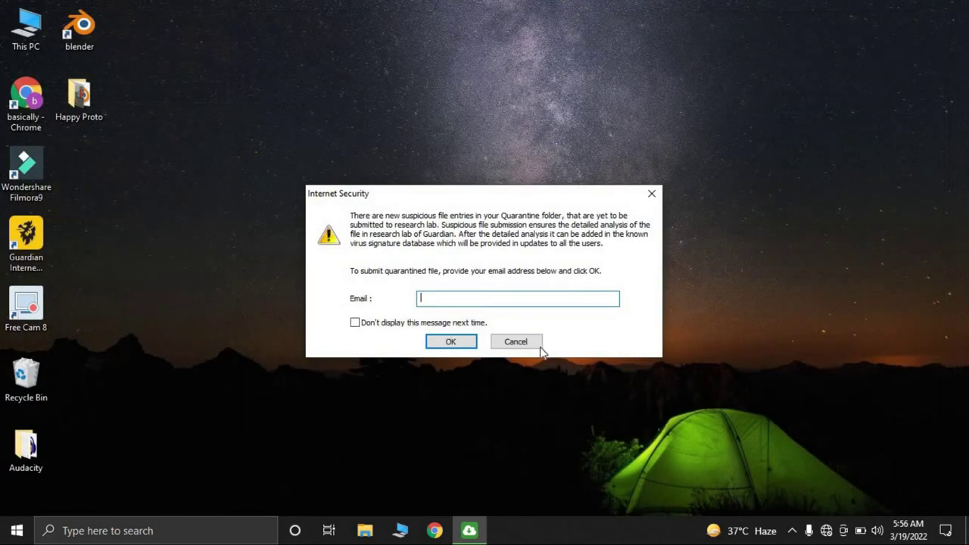
pyautogui.click(515, 341)
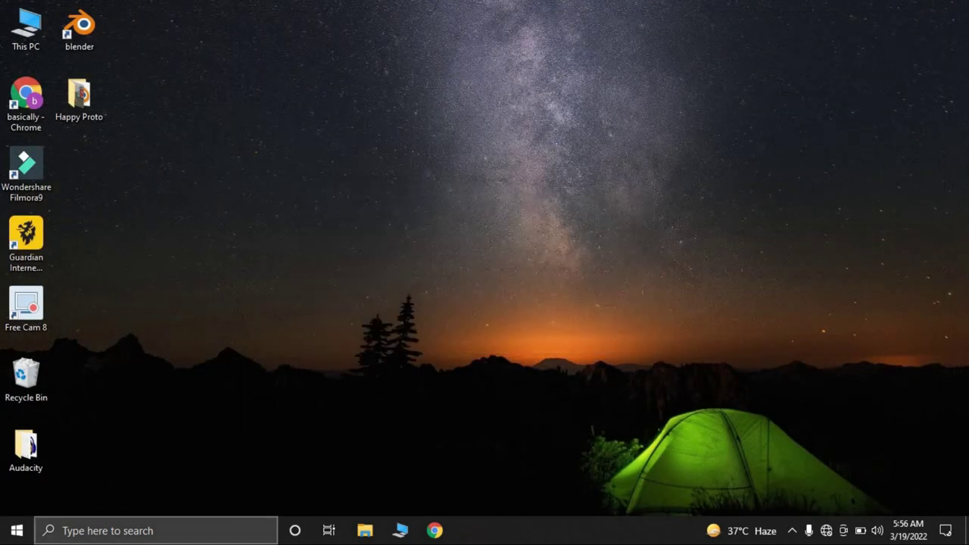
# Search for the OneNote app and uninstall it, confirming the removal.
pyautogui.click(215, 534)
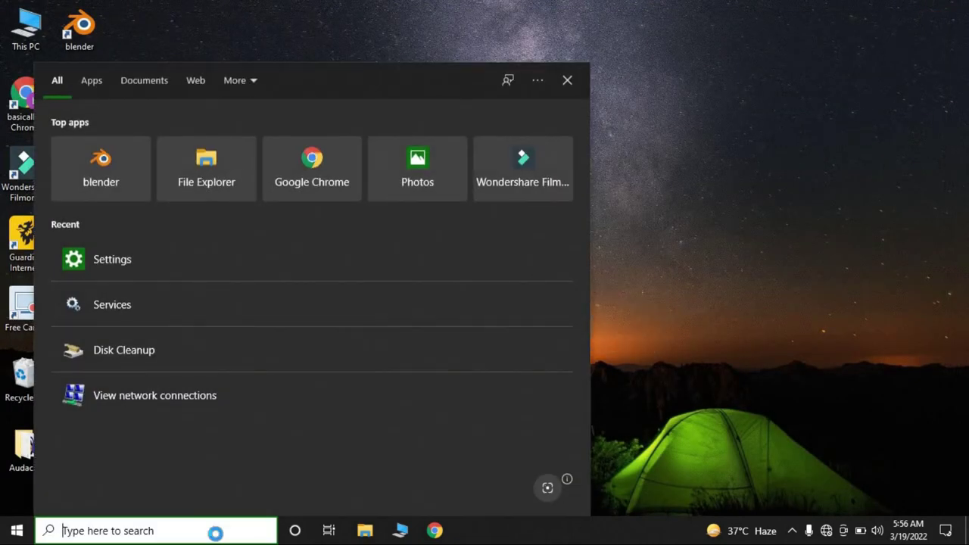
pyautogui.write('one')
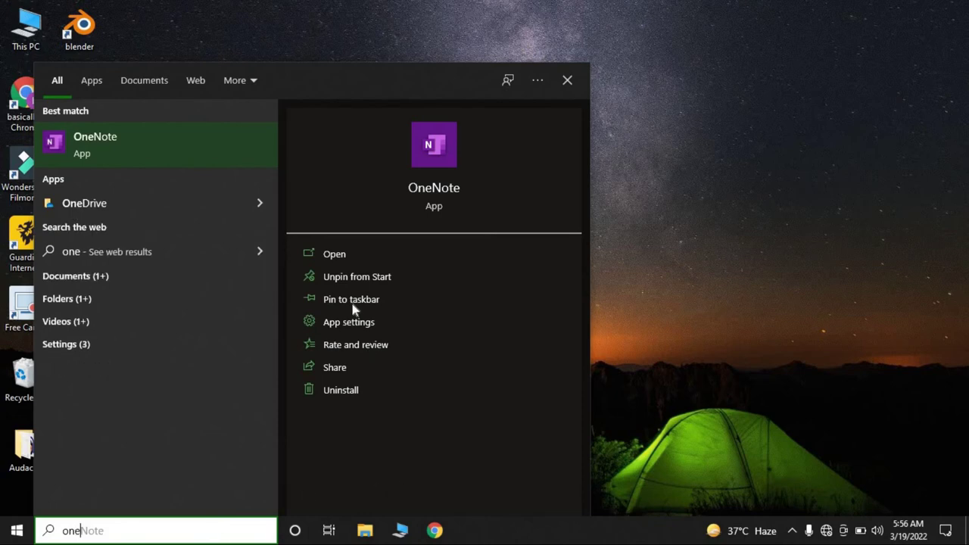
pyautogui.click(351, 404)
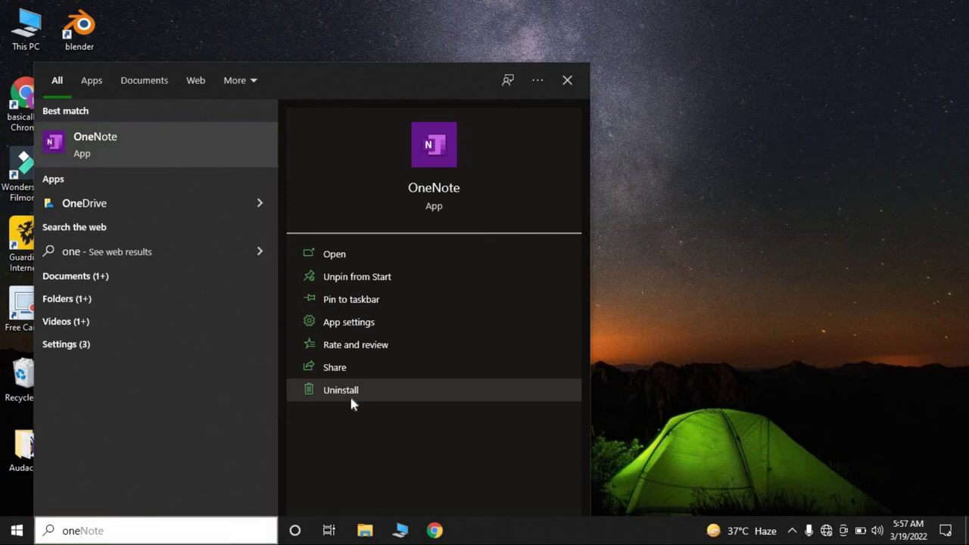
pyautogui.click(349, 393)
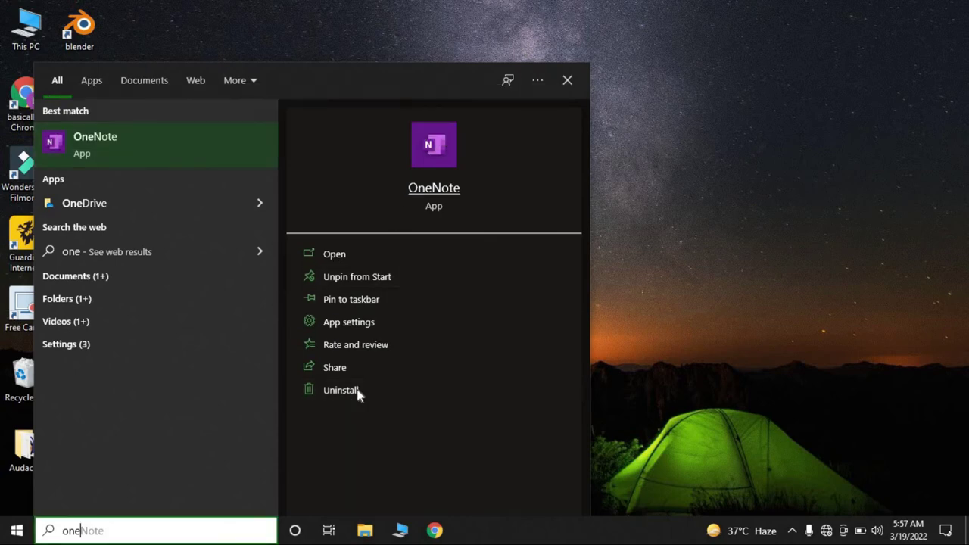
pyautogui.click(358, 392)
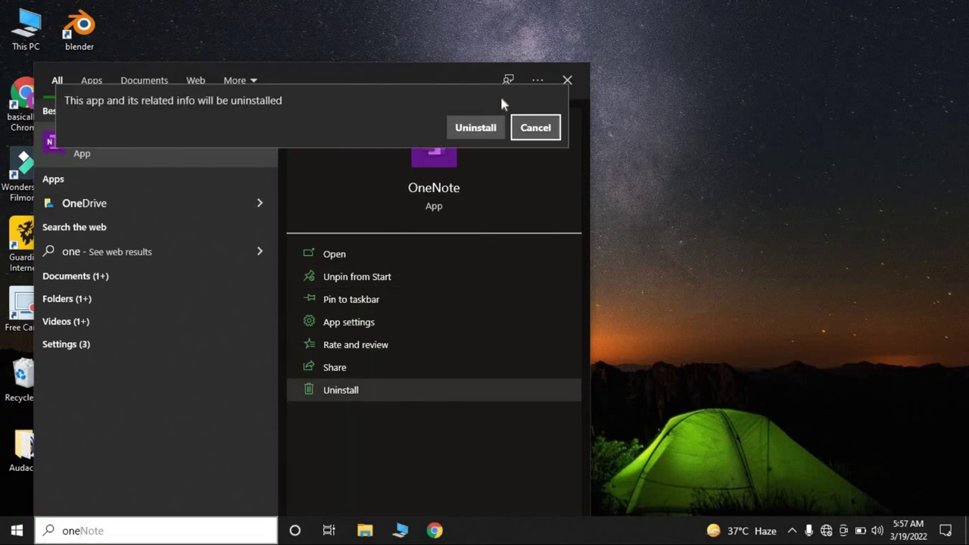
pyautogui.click(477, 128)
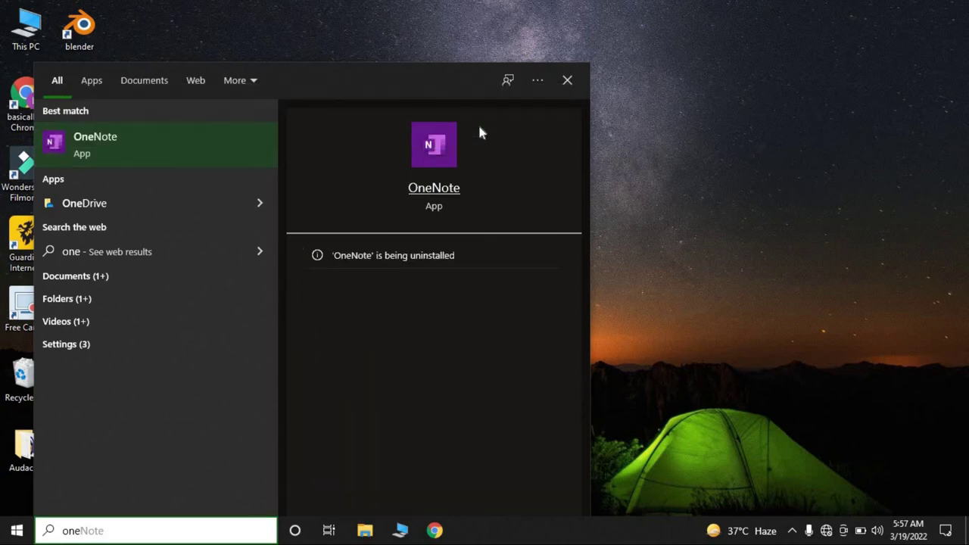
# Close the search window and open the Background apps page in the Privacy section of Windows Settings.
pyautogui.click(568, 80)
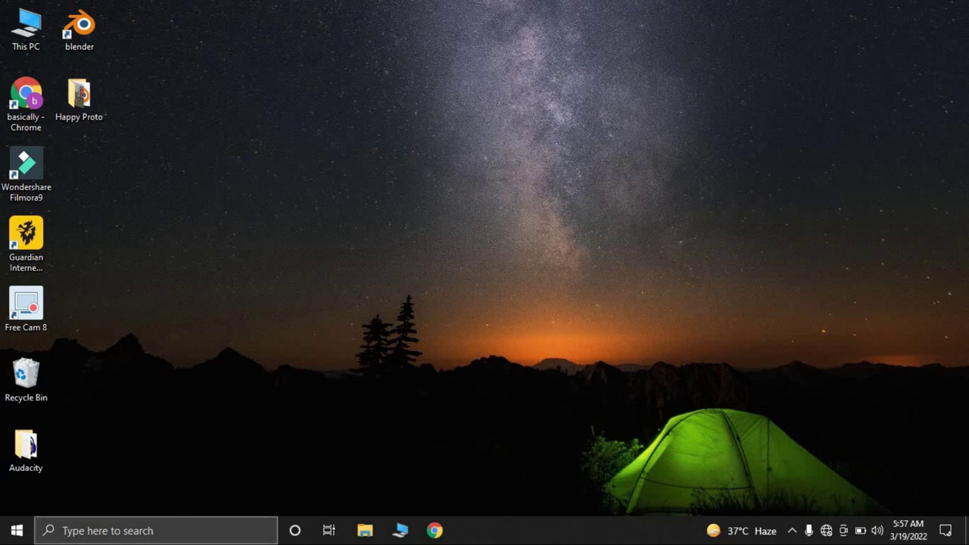
pyautogui.press('super+i')
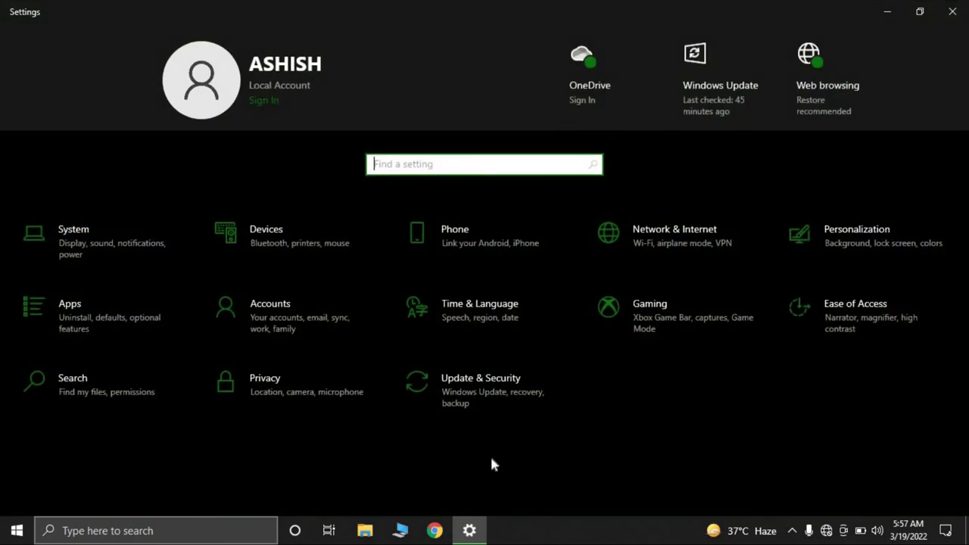
pyautogui.click(286, 395)
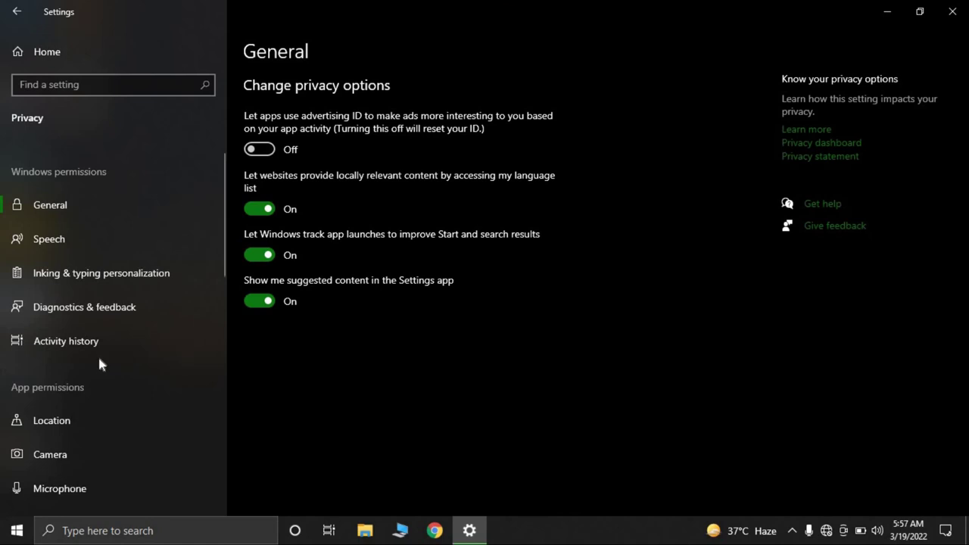
pyautogui.scroll(-2, 99, 359)
pyautogui.scroll(3, 100, 358)
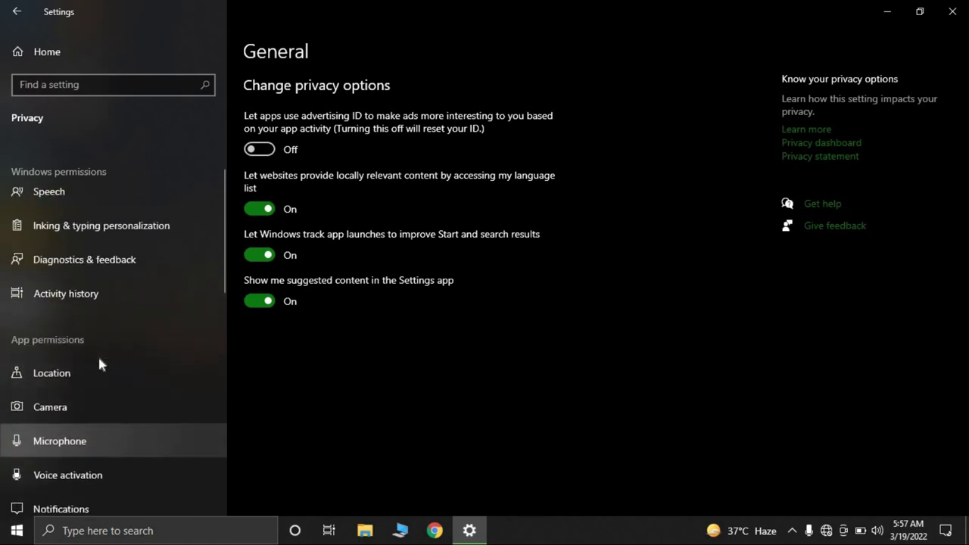
pyautogui.scroll(-5, 99, 364)
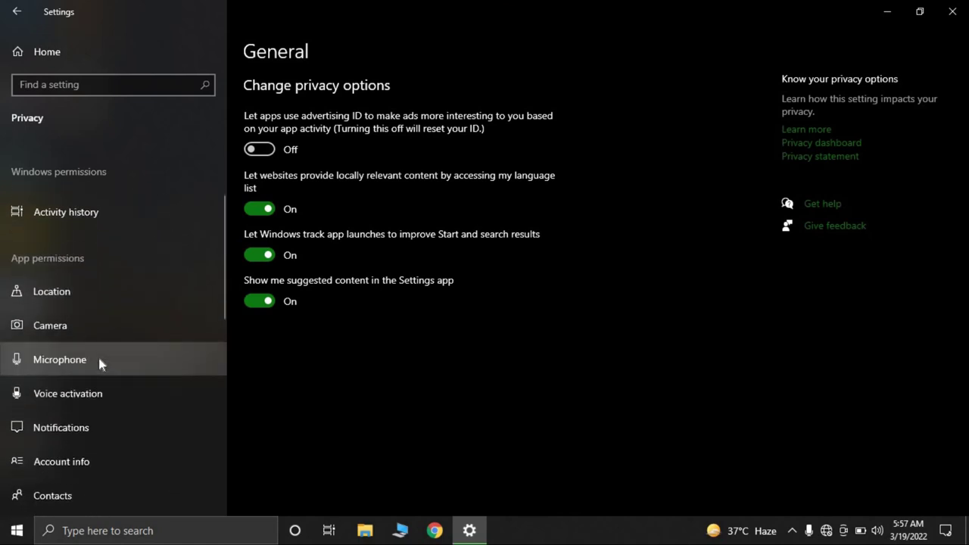
pyautogui.scroll(-3, 98, 359)
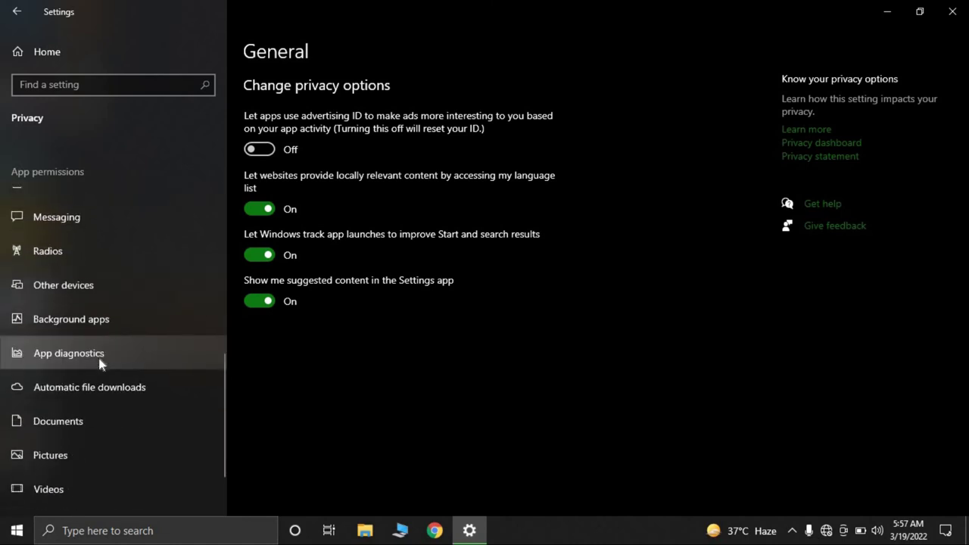
pyautogui.click(77, 305)
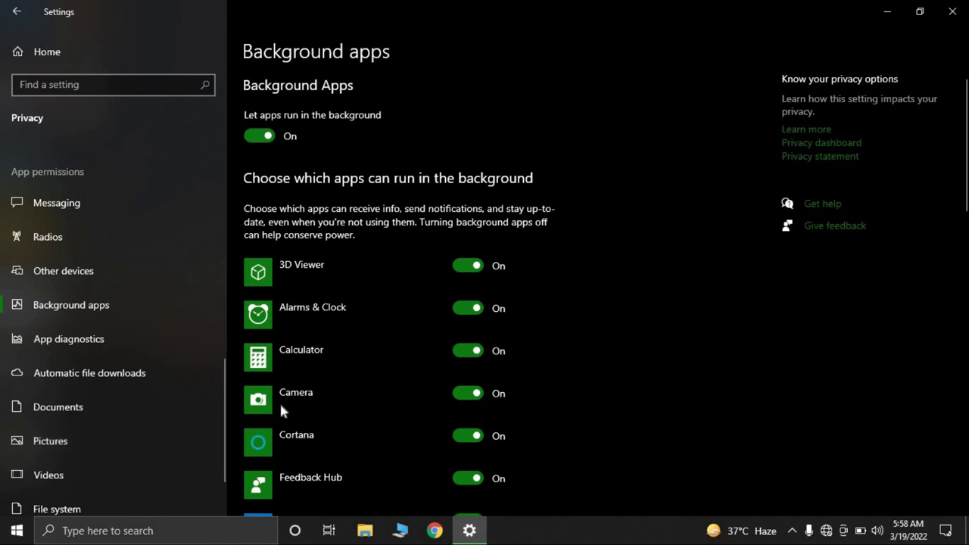
# Review the apps allowed to run in the background and turn off "Let apps run in the background" for all of them.
pyautogui.scroll(-15, 280, 408)
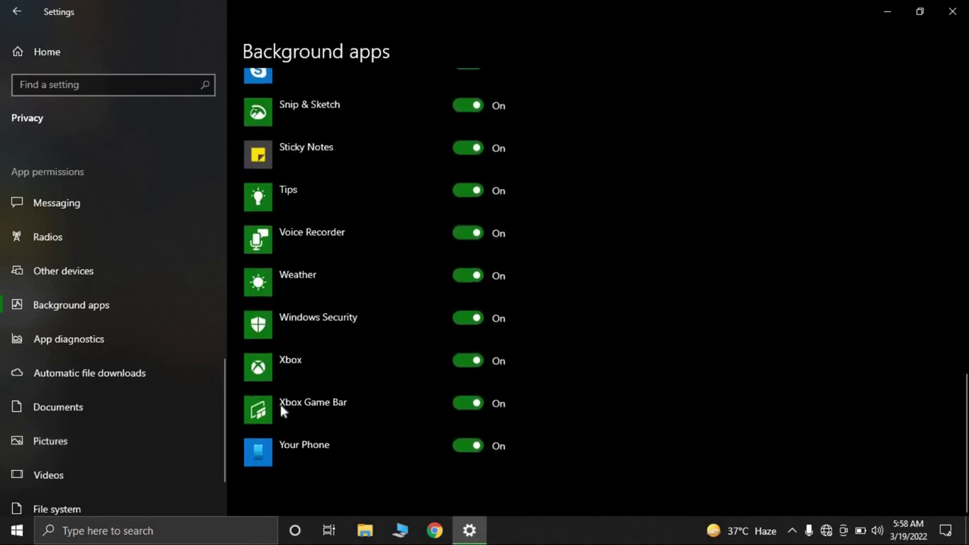
pyautogui.press('super+Tab')
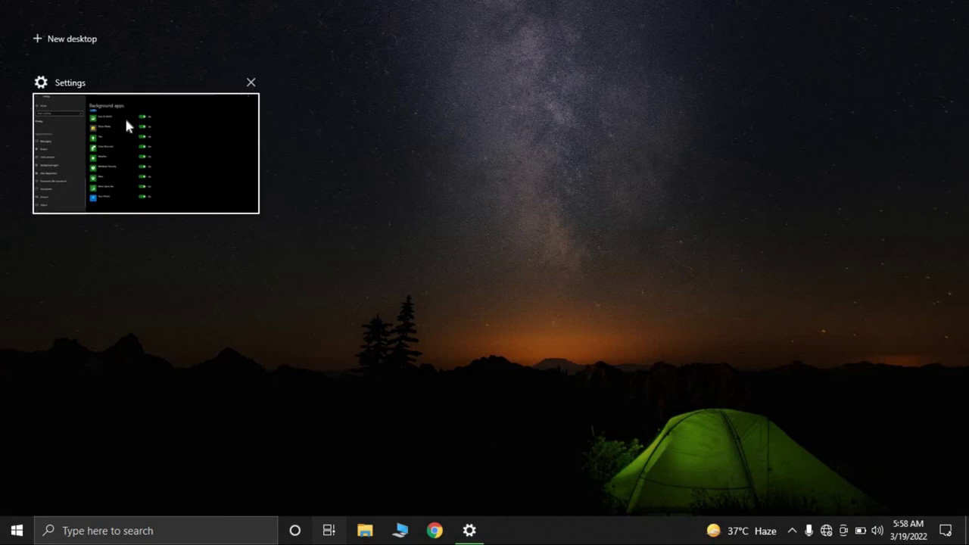
pyautogui.click(125, 115)
pyautogui.scroll(15, 334, 219)
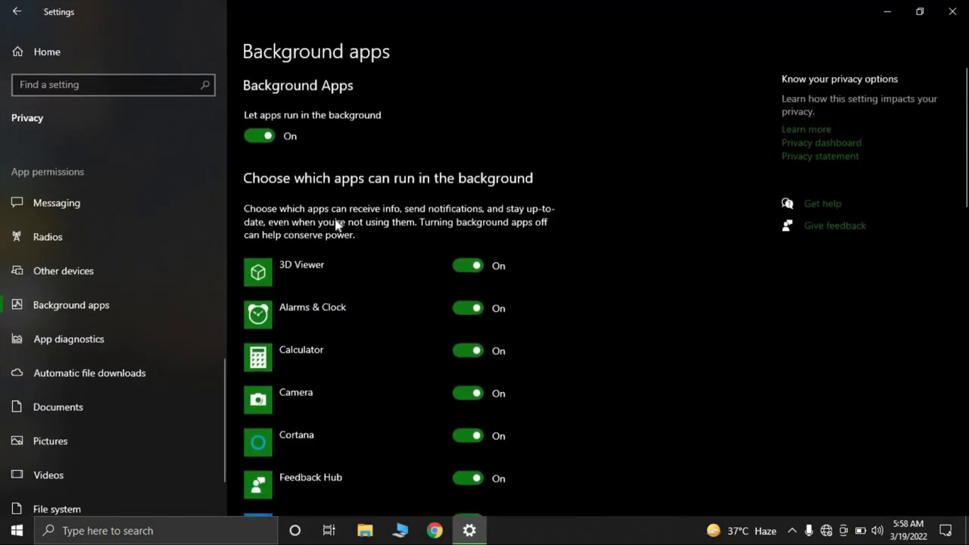
pyautogui.click(262, 137)
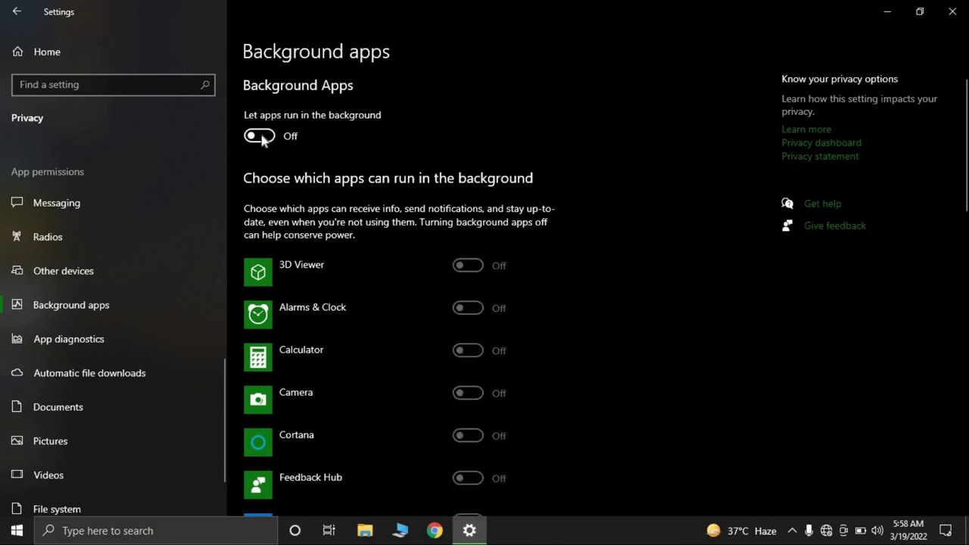